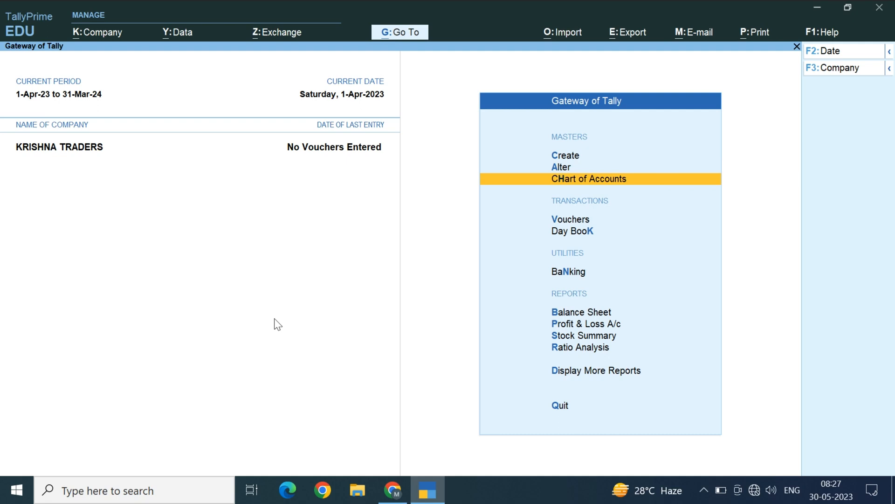
- In a new sales voucher, start a party ledger named SHIV AGENCY under the Sundry Debtors group
key(Down)
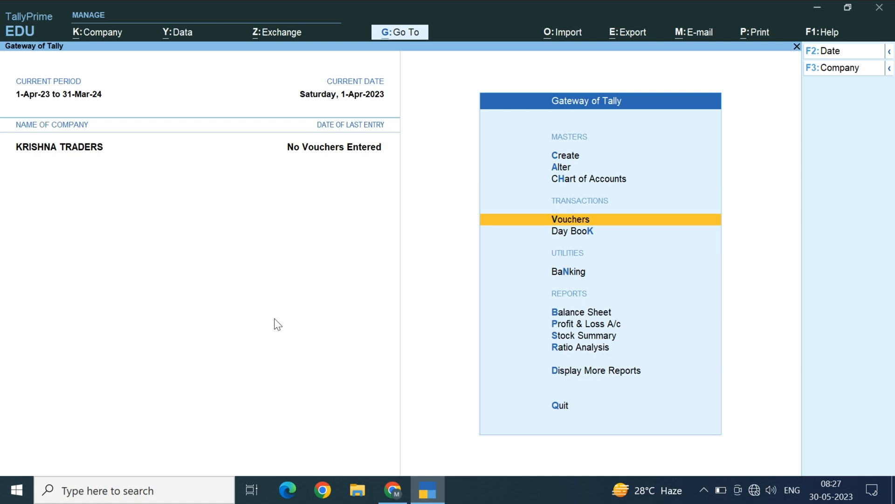
key(Return)
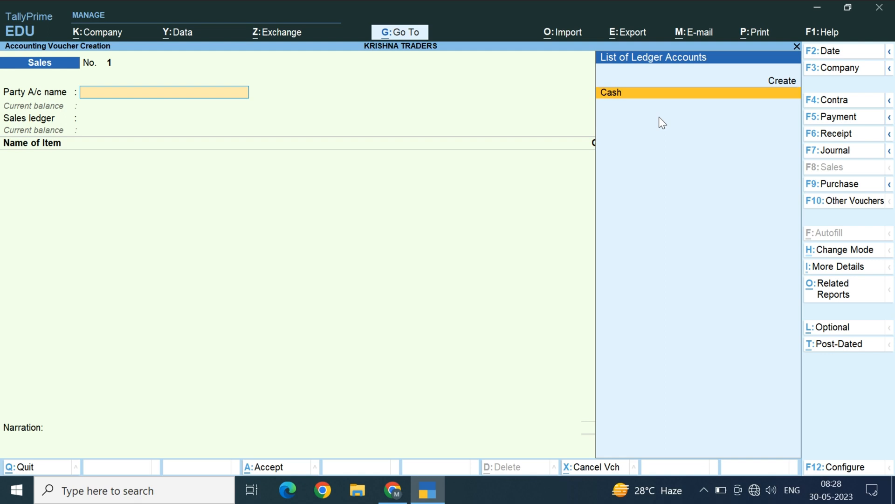
key(Up)
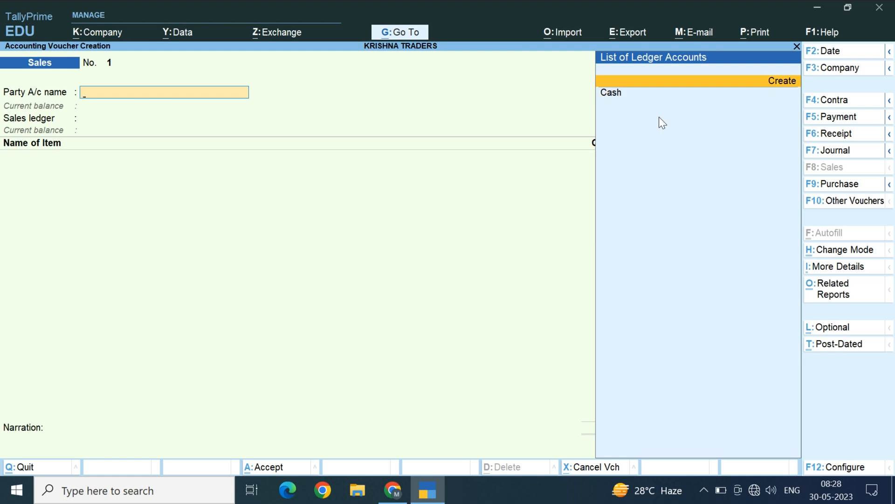
key(Return)
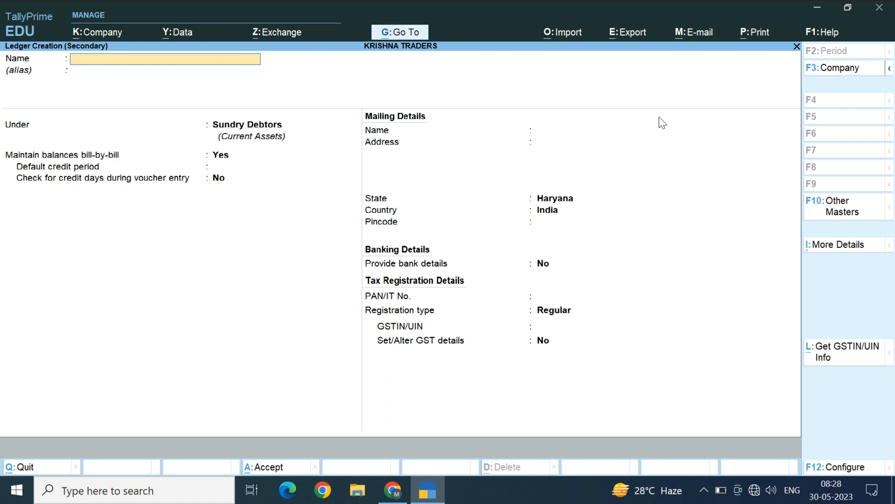
text(SHIV AGENCY)
key(Return)
key(Return)
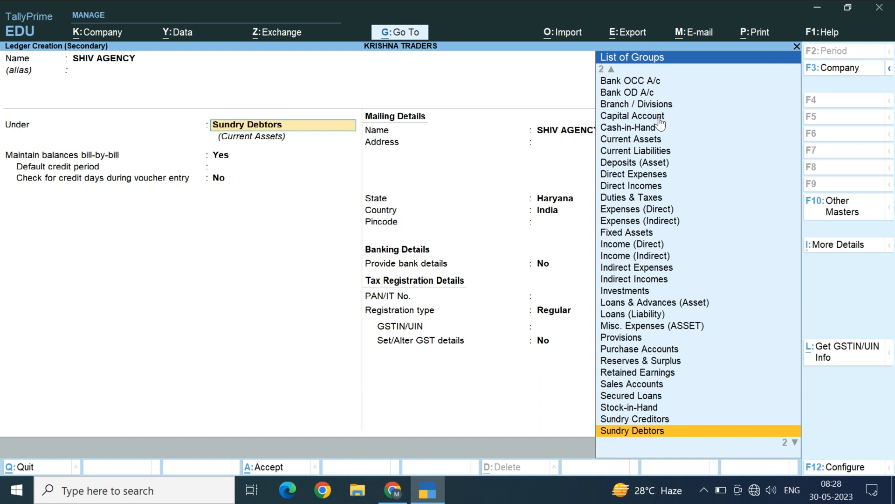
text(SUND)
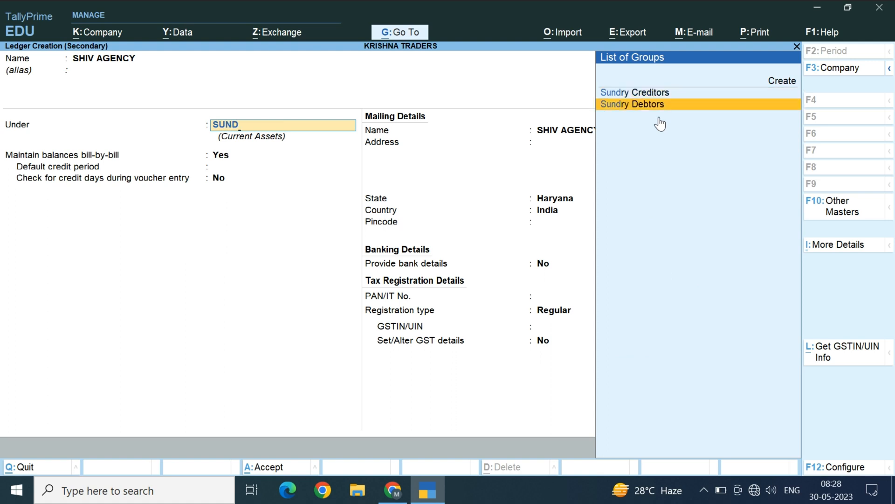
key(Return)
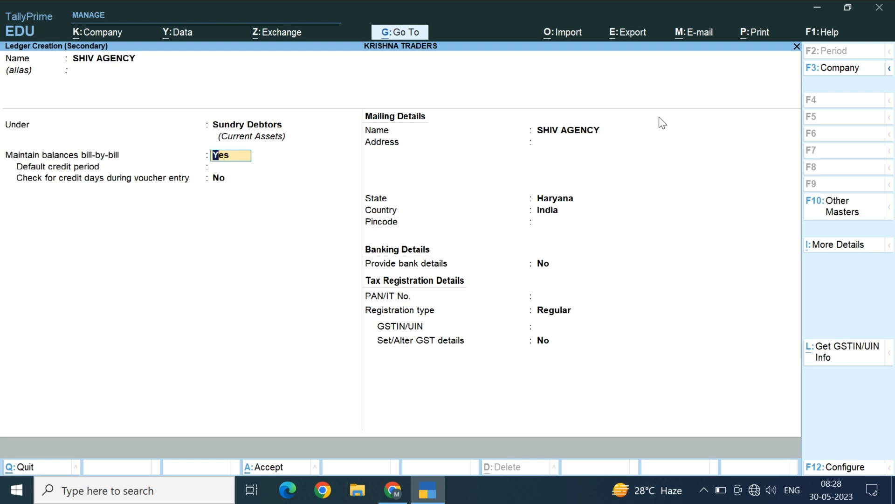
- Keep bill-by-bill balances on, set the default credit period to 30 days, and enable checking credit days during voucher entry
key(Return)
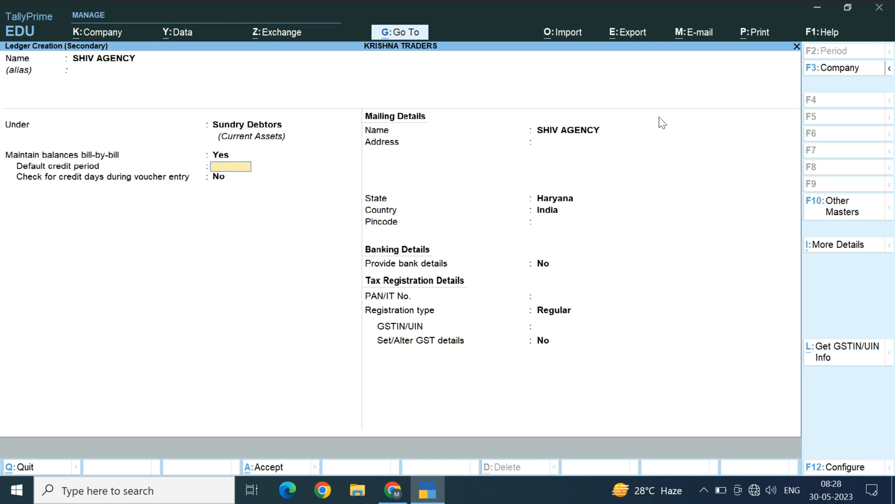
text(30)
key(Return)
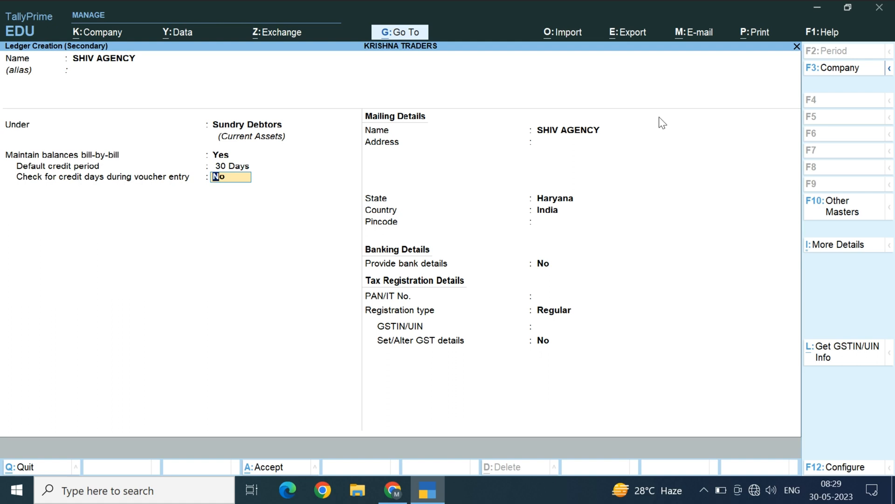
text(Y)
key(Return)
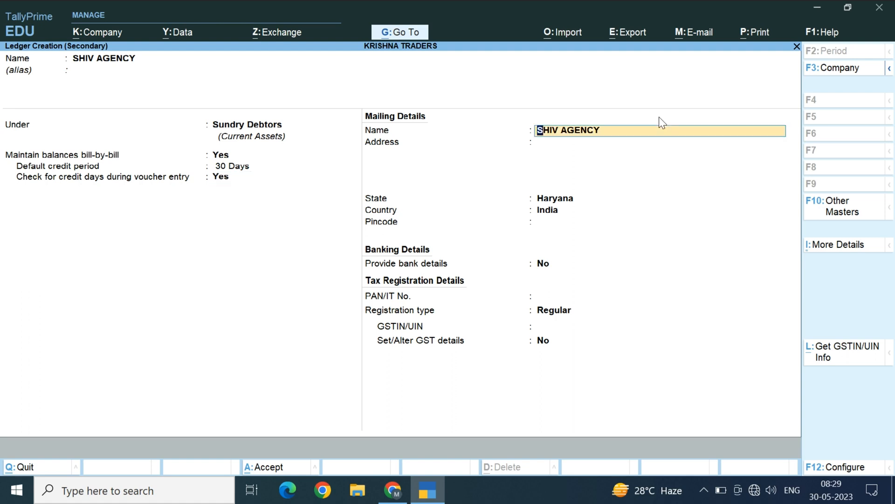
- Fill in the party ledger's mailing address and pincode, keeping the mailing name, Haryana as state and India as country
key(Return)
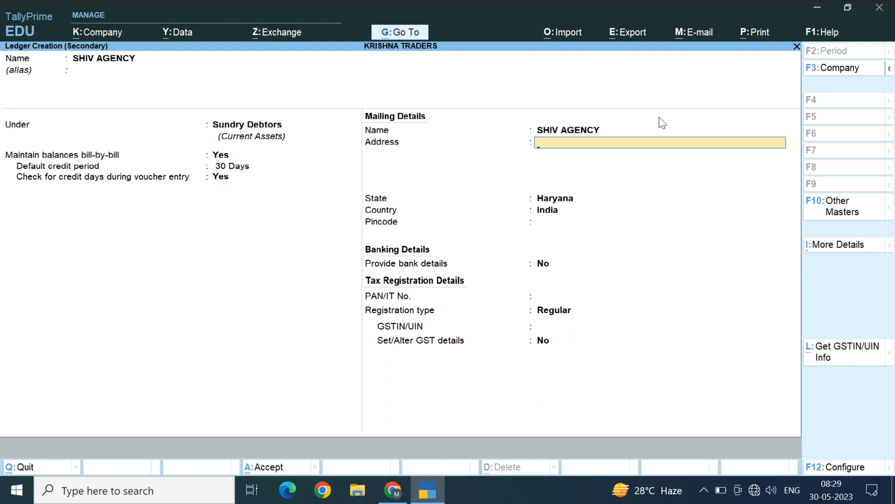
text(NEAR SHIV CHOWK)
key(Return)
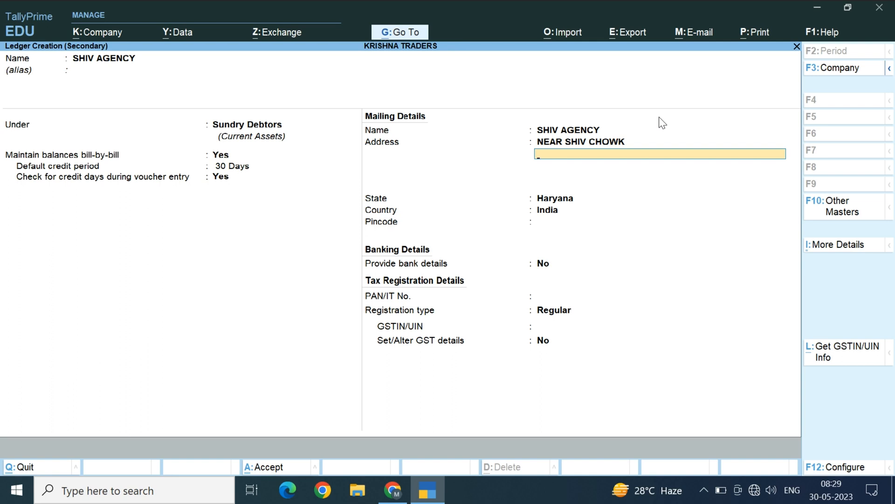
text(KAPAL MOCHAN ROAD)
key(Return)
text(JAGADHRI)
key(Return)
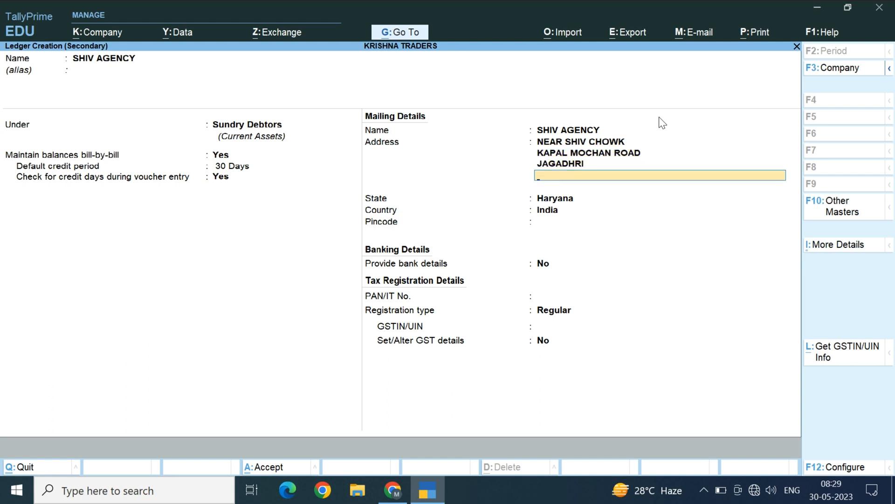
text(PIN CODE 135102)
key(Return)
key(Return)
key(Return)
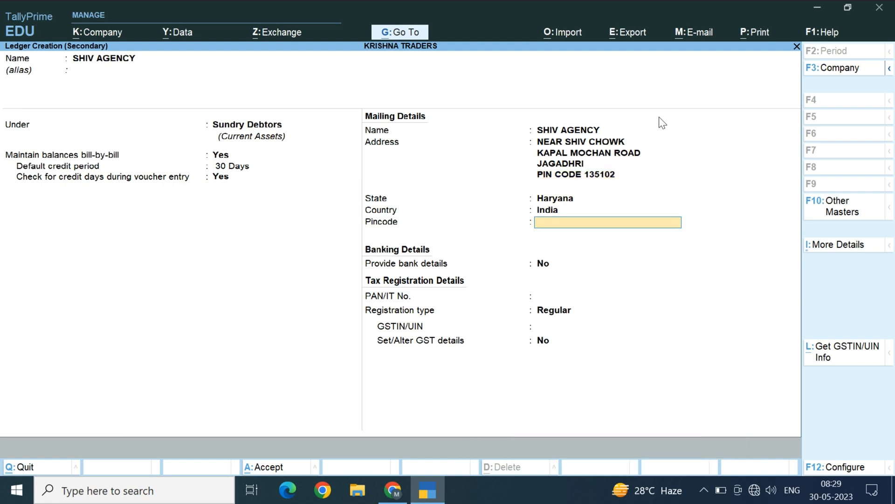
text(135102)
key(Return)
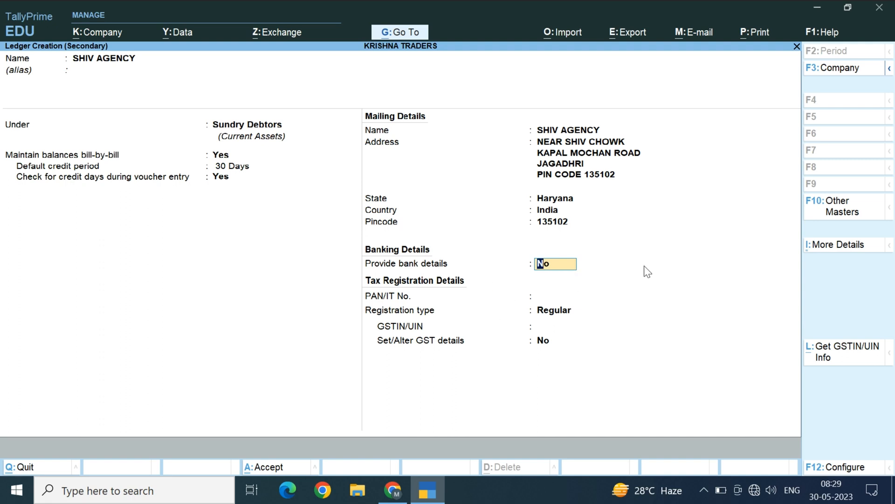
- Set the party's registration type to Unregistered without bank, PAN or GST details, and save the ledger
key(Return)
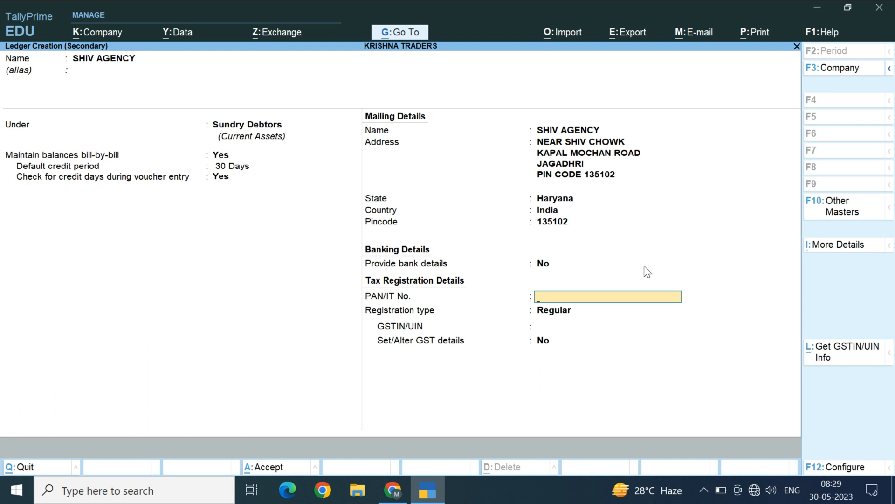
key(Return)
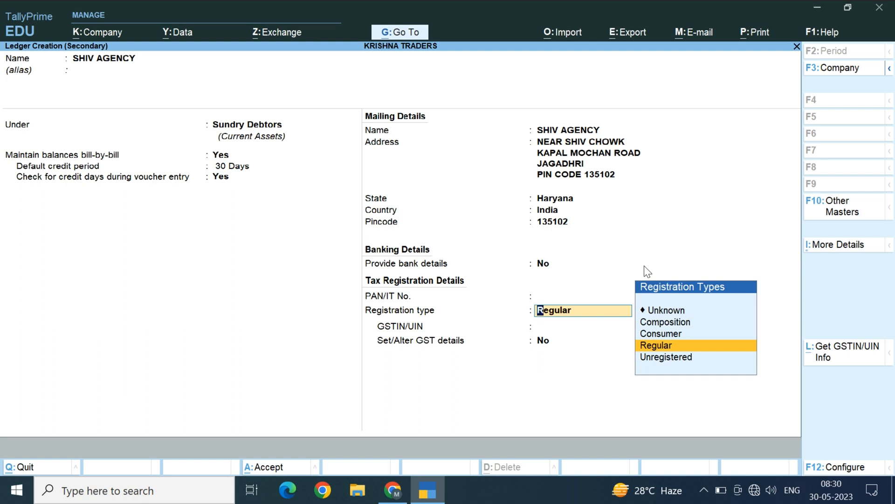
key(Down)
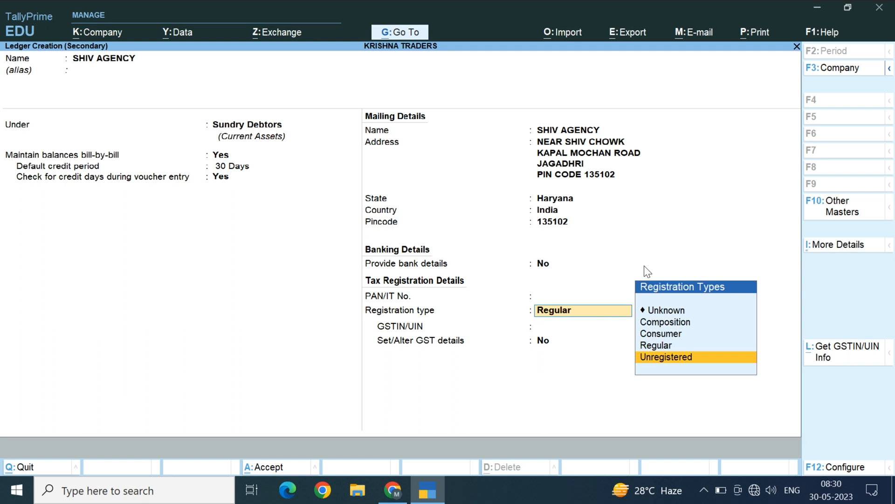
key(Up)
key(Up)
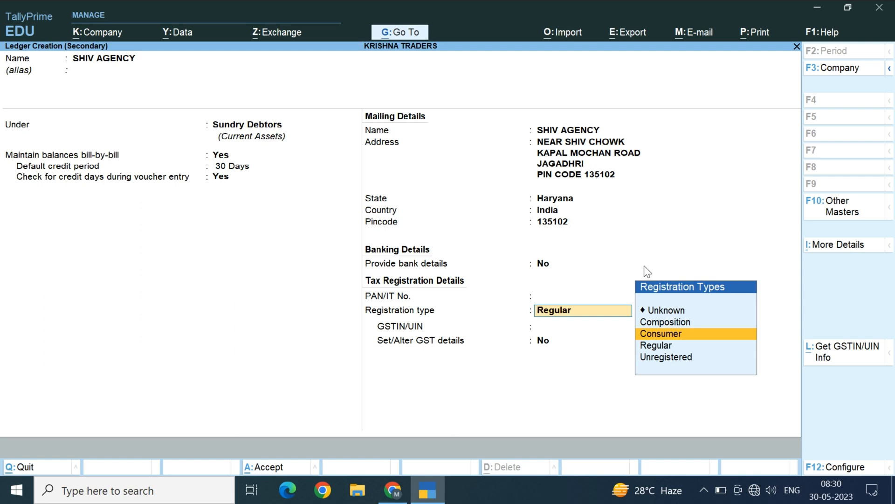
key(Up)
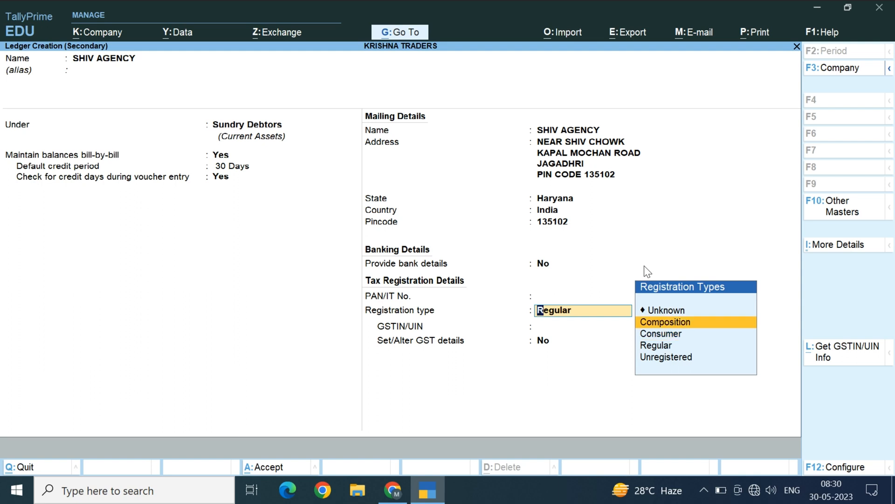
key(Down)
key(Down)
key(Down)
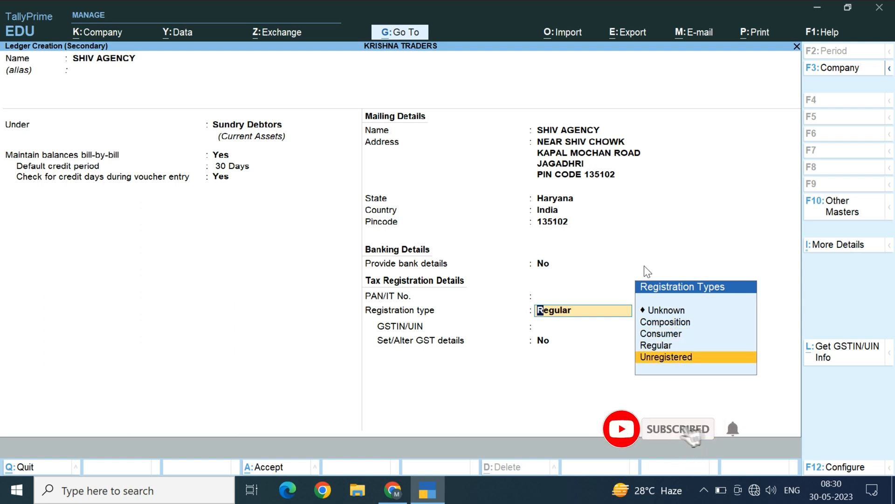
key(Return)
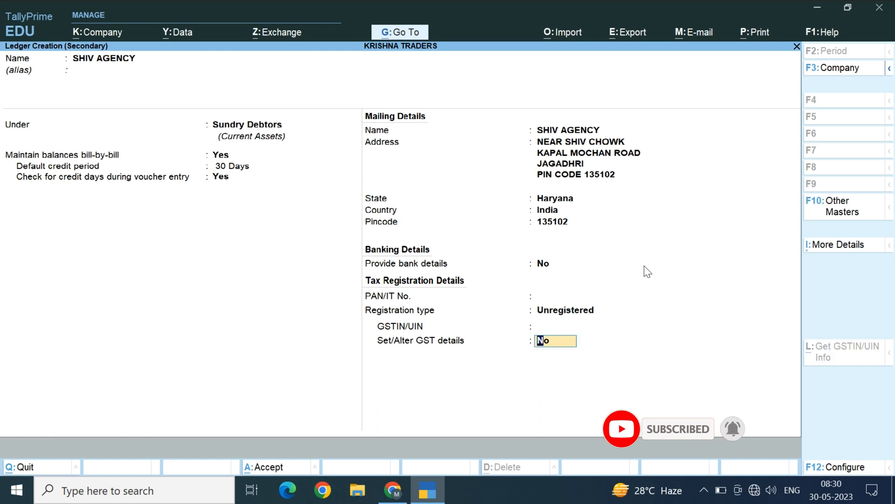
key(Return)
key(Return)
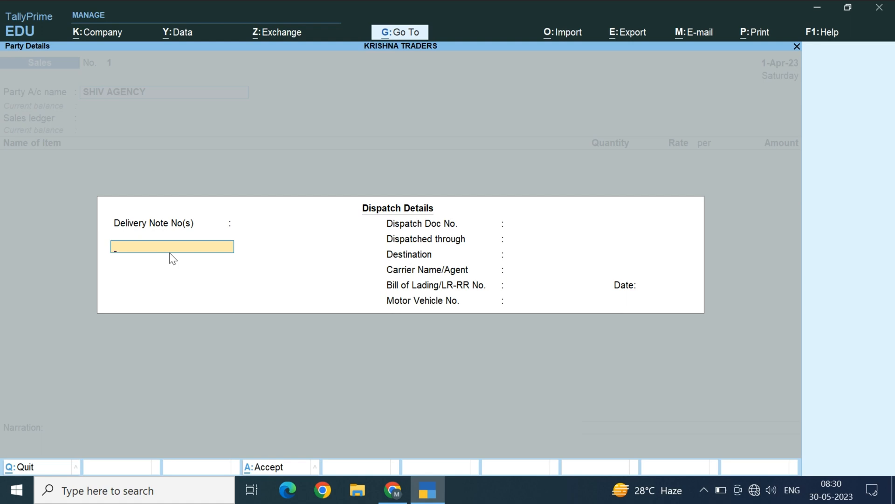
- Enter dispatch document number 546674, dispatched through TRUCK, with destination BILASPUR, leaving the delivery note number blank
key(Return)
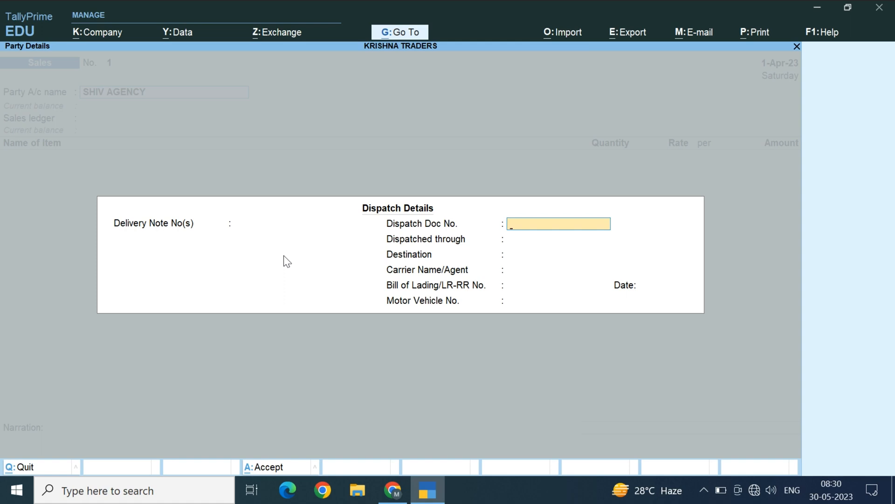
text(546674)
key(Return)
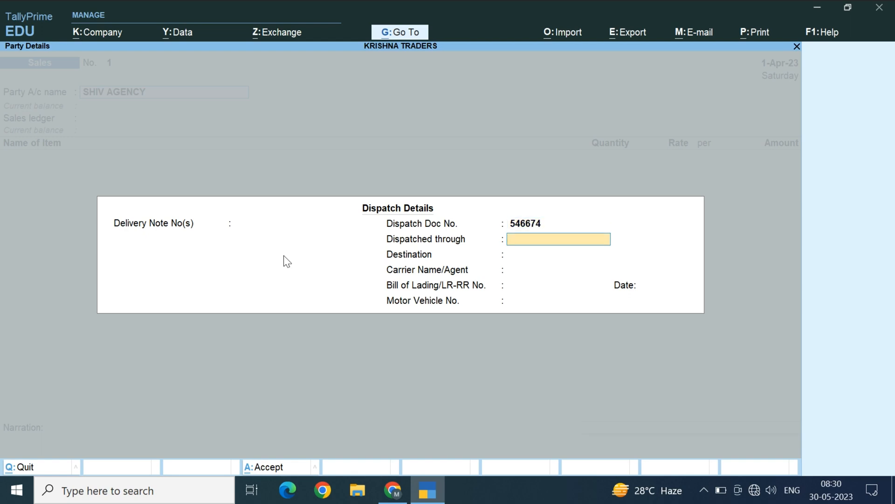
text(TRUCK)
key(Return)
text(BI)
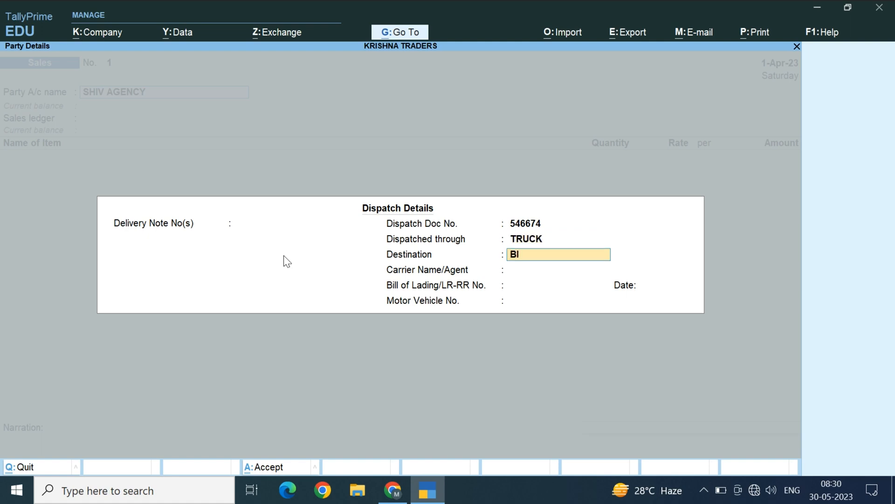
text(LASPUR)
key(Return)
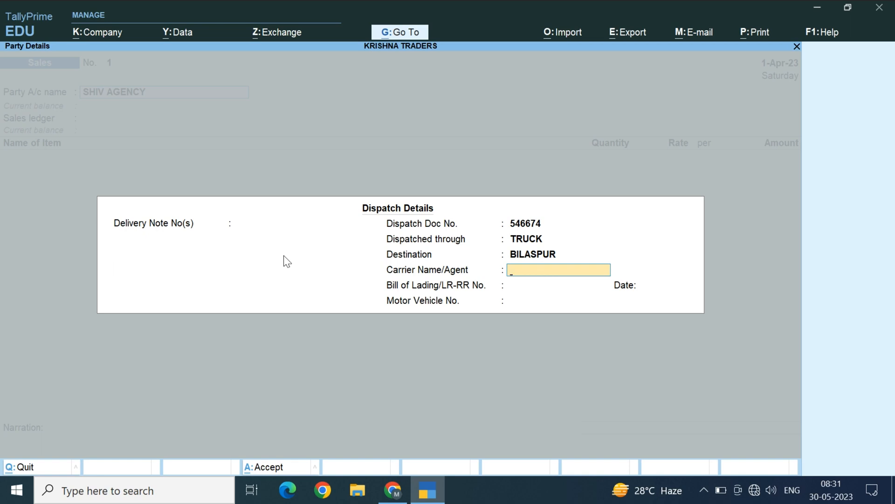
- Enter bill of lading number 546674 without carrier or date, and complete the dispatch details with the motor vehicle number
key(Return)
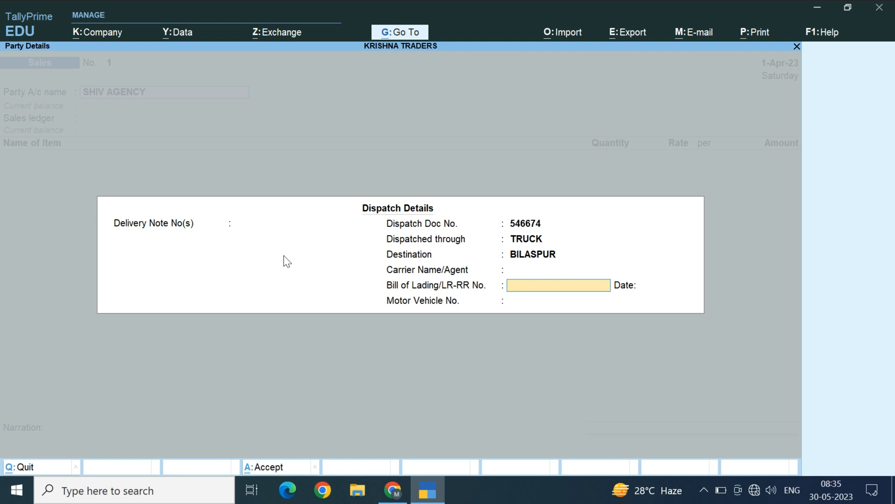
text(546674)
key(Return)
key(Return)
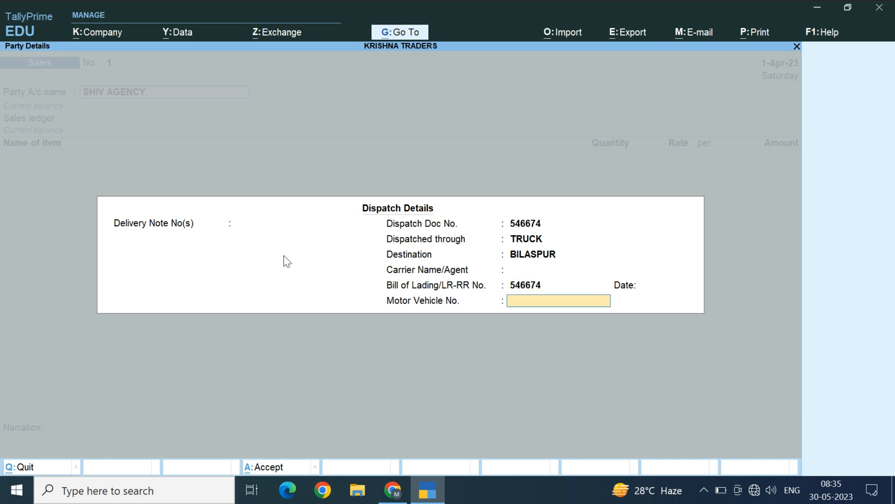
key(BackSpace)
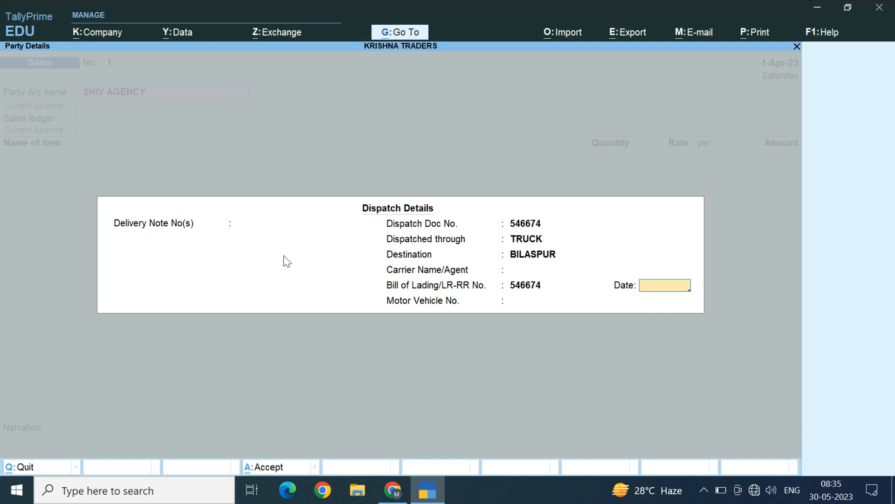
key(Return)
text(HR)
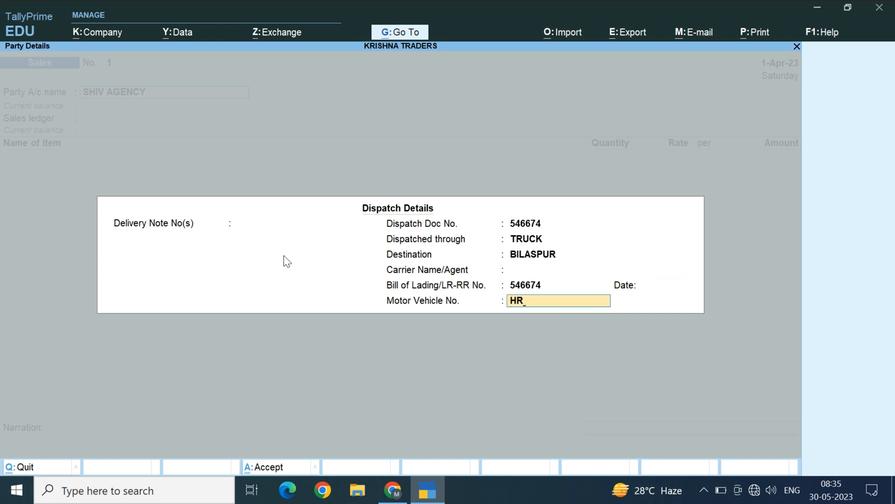
text(58A3454)
key(BackSpace)
key(BackSpace)
key(BackSpace)
key(BackSpace)
text(-3454)
key(Return)
key(Return)
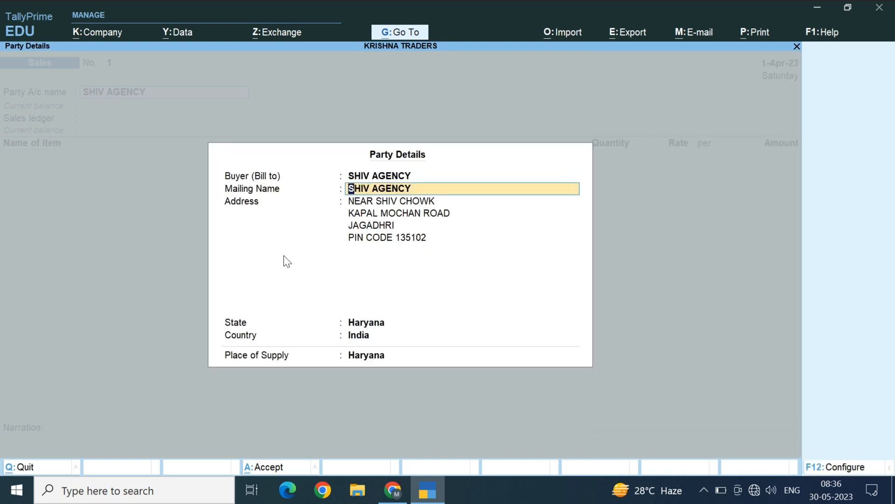
- Accept SHIV AGENCY's party details with Haryana as the place of supply
key(Return)
key(Return)
key(Return)
key(Return)
key(Return)
key(Return)
key(Return)
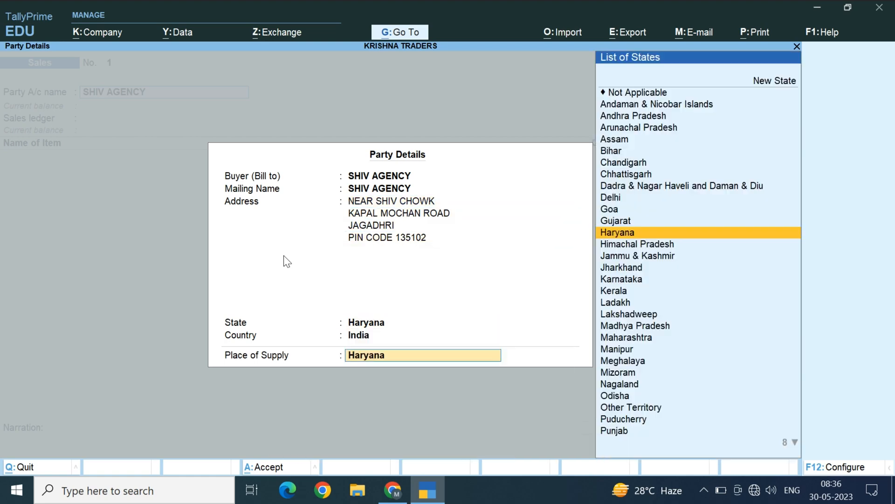
key(Return)
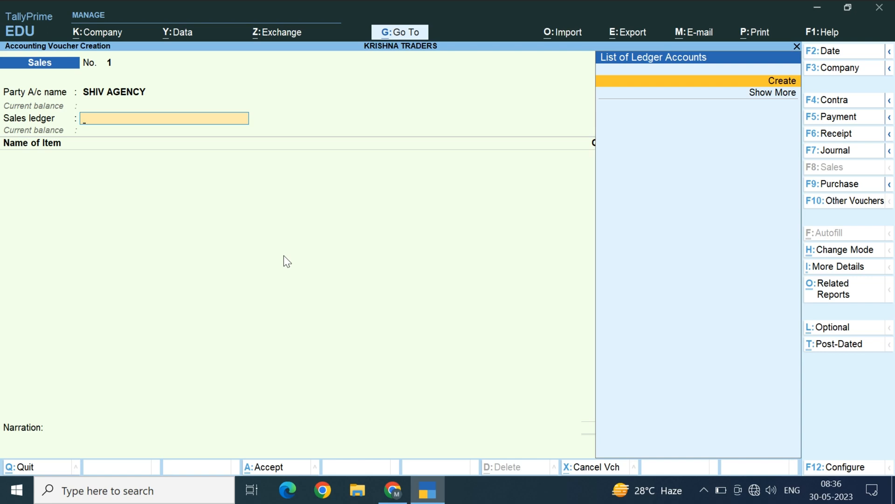
- Create a new ledger named SALE from the sales ledger field, without an alias, and group it under Sales Accounts
key(Down)
key(Return)
key(Up)
key(Return)
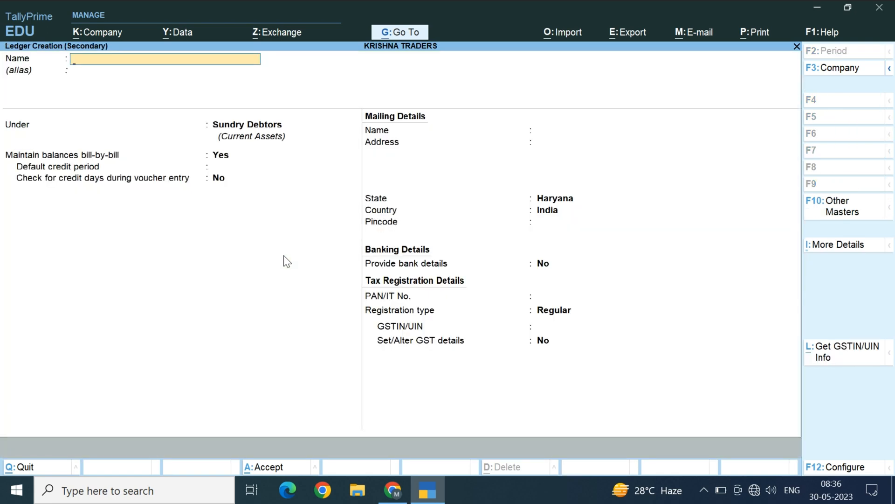
text(SALE)
key(Return)
key(Return)
text(S)
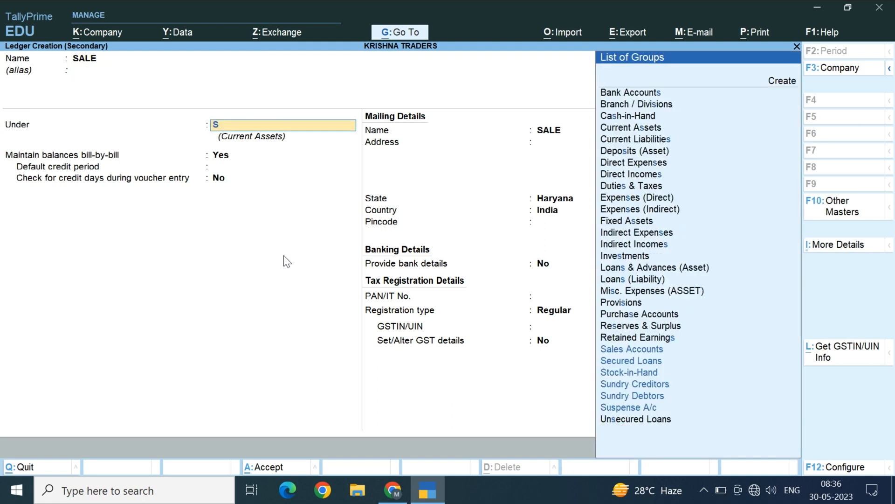
text(AL)
key(Return)
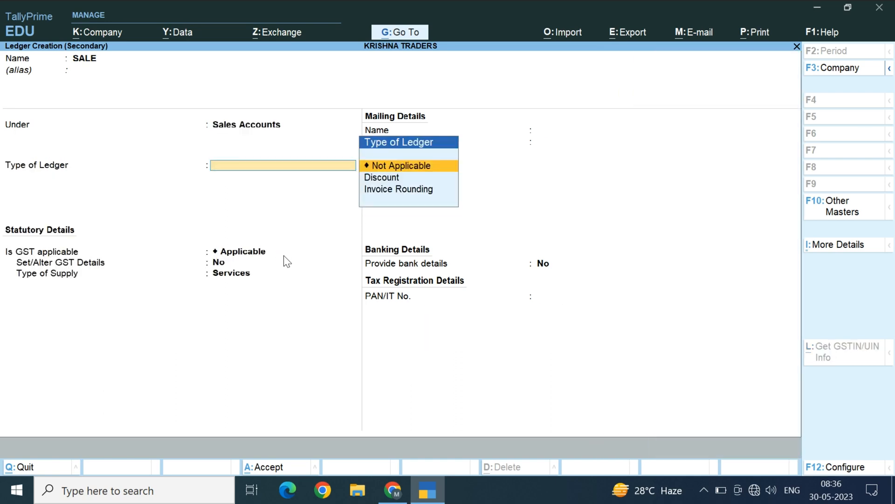
- Set the SALE ledger's type to Not Applicable and GST to Applicable, accepting blank HSN/SAC details and Unknown taxability in its GST details
key(Return)
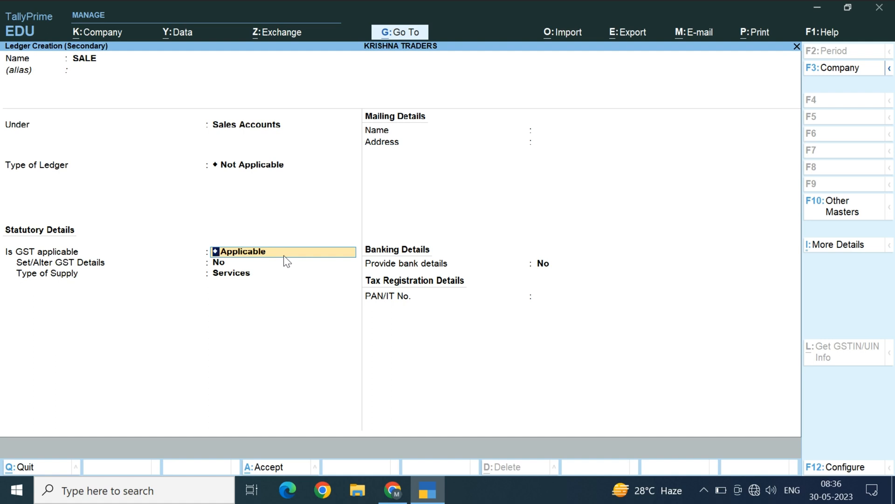
key(Return)
key(y)
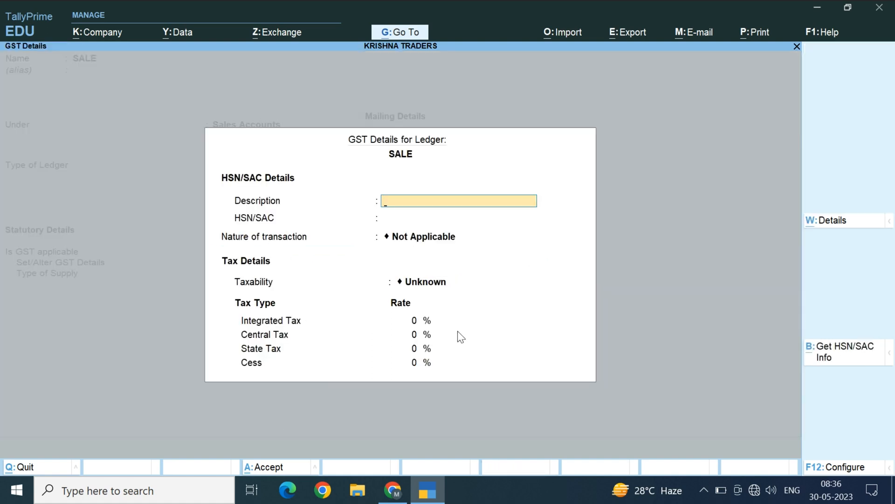
key(Return)
key(Return)
key(Return)
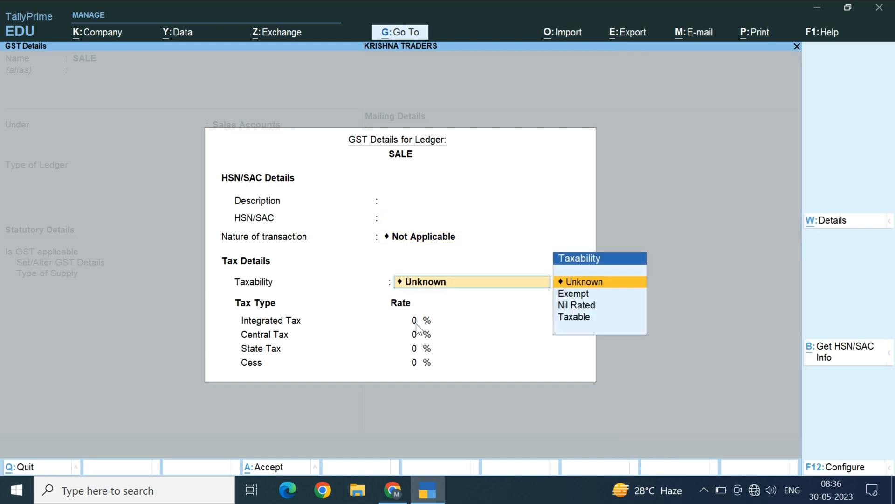
key(Return)
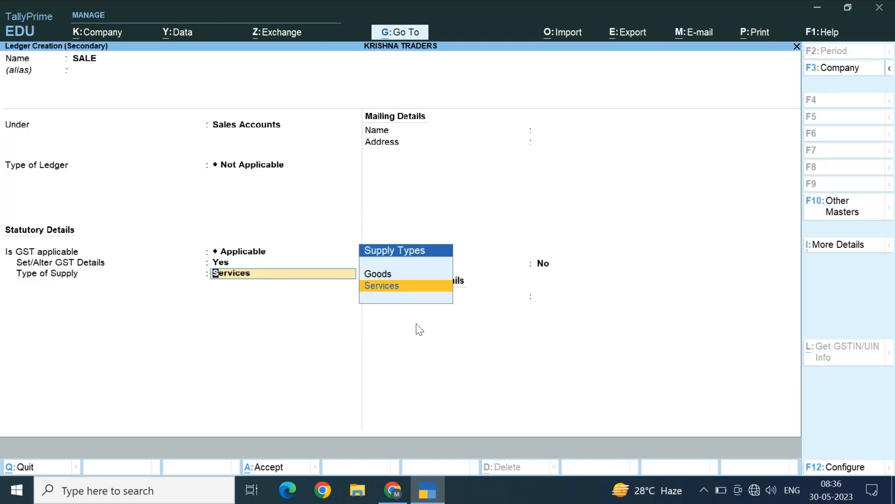
- Set the SALE ledger's type of supply to Goods and finish the ledger without bank details or PAN
key(Up)
key(Return)
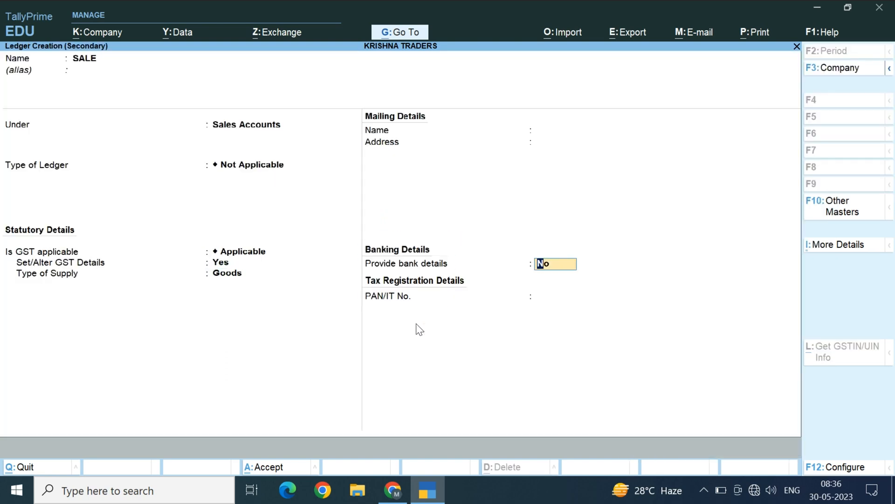
key(Return)
key(Return)
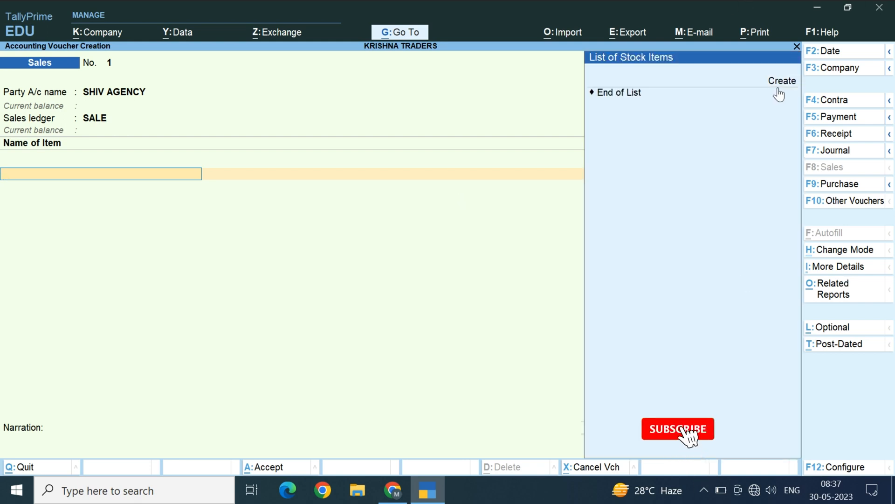
- Start a new stock item named SUGAR from the voucher's item line, without an alias, under the Primary group
key(Up)
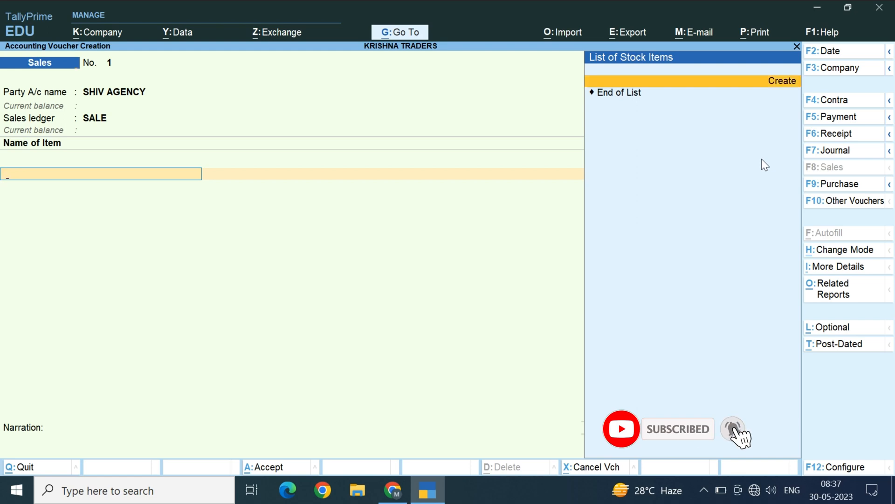
key(Return)
text(S)
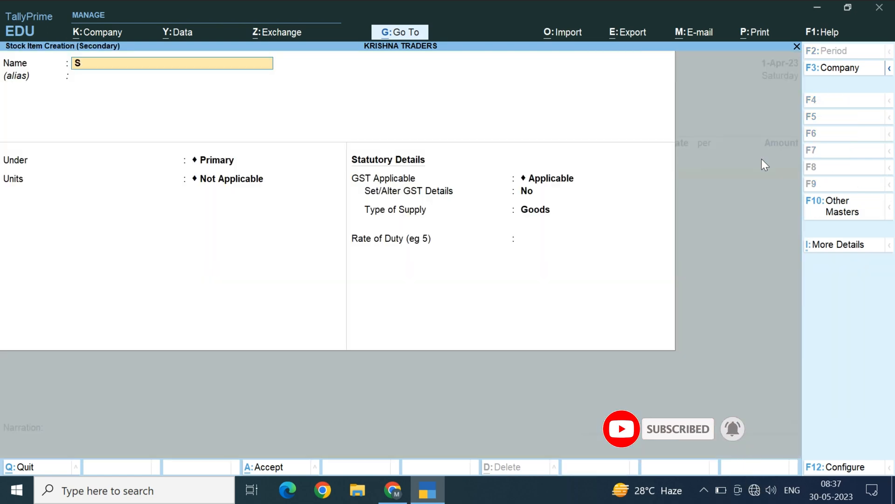
text(UGAR)
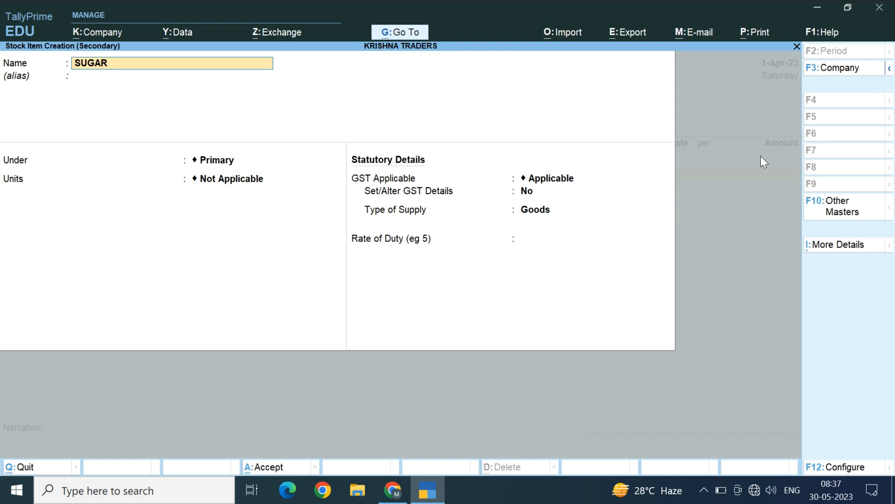
key(Return)
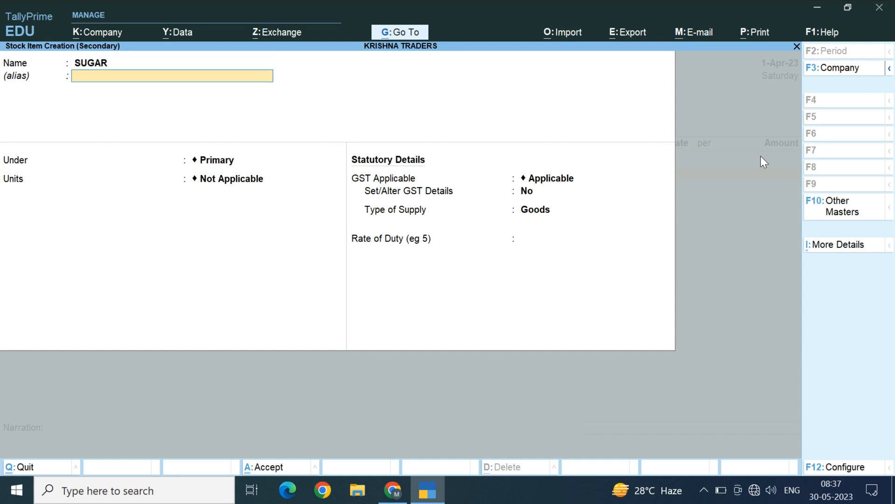
key(Return)
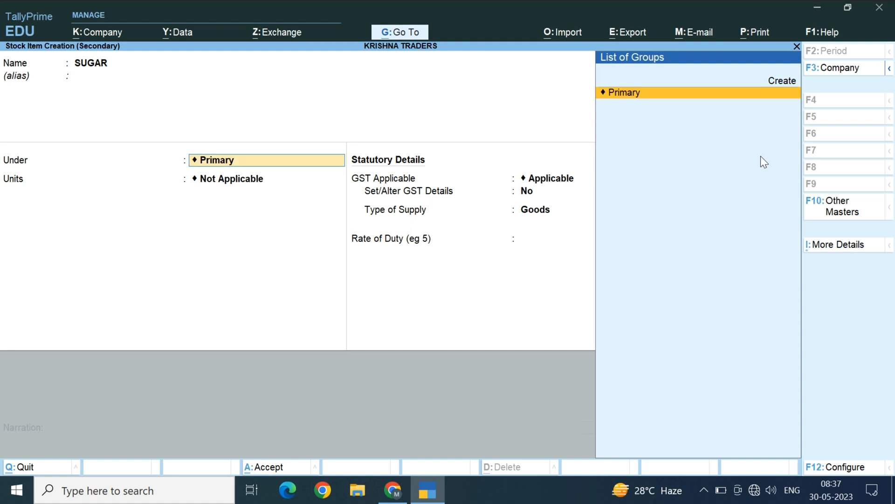
key(Return)
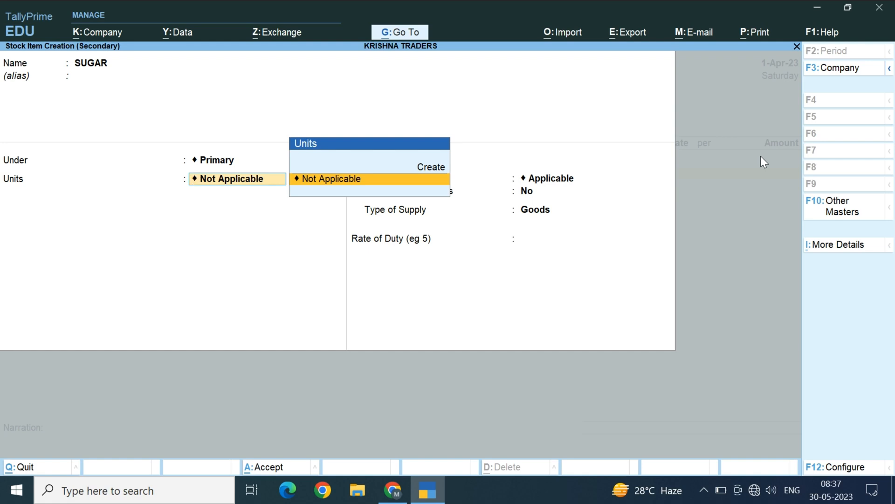
- Start a new simple unit for SUGAR with the symbol K.G and the formal name Kilograms
key(Up)
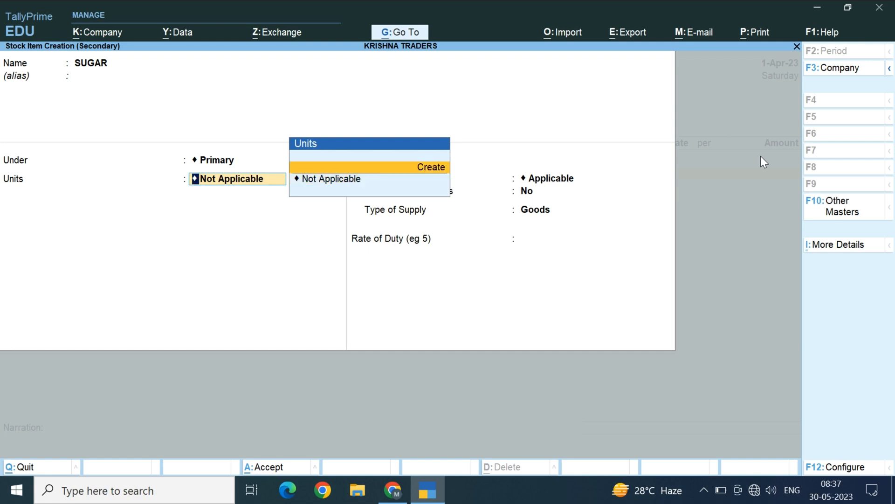
key(Return)
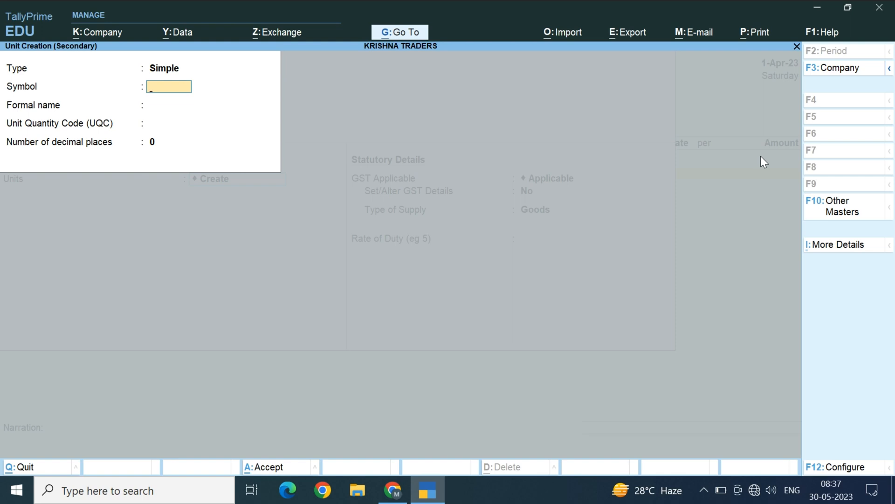
text(K.G)
key(Return)
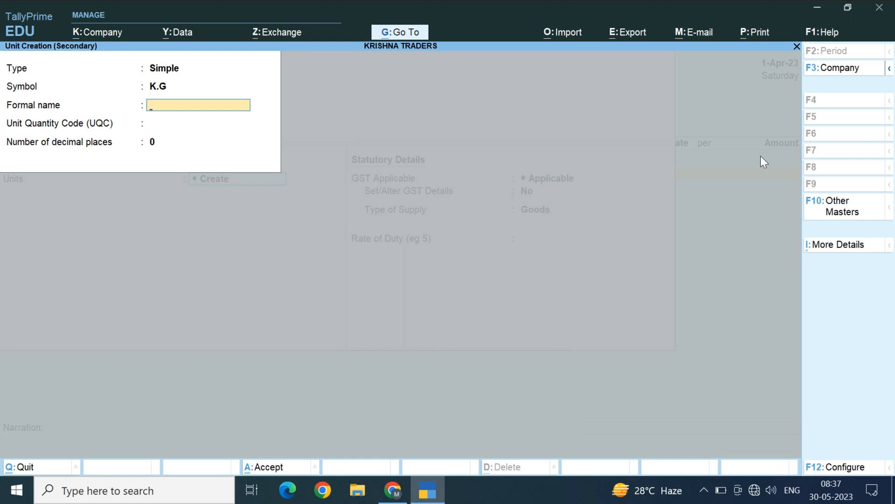
text(Kilograms)
key(Return)
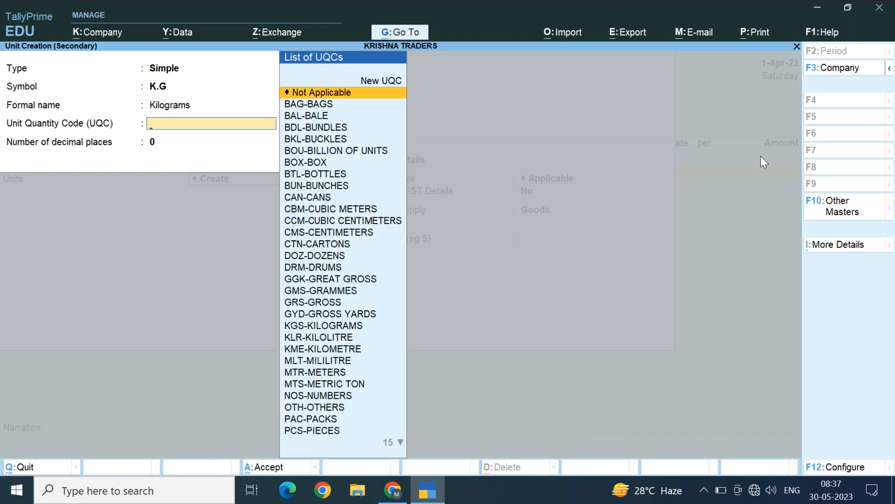
- Assign the unit quantity code KGS-KILOGRAMS to the unit, set 4 decimal places, and save it
text(k)
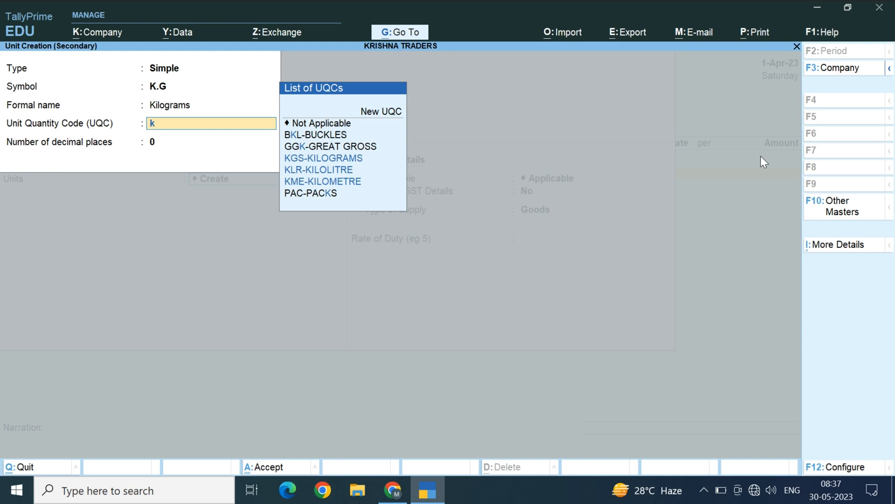
text(il)
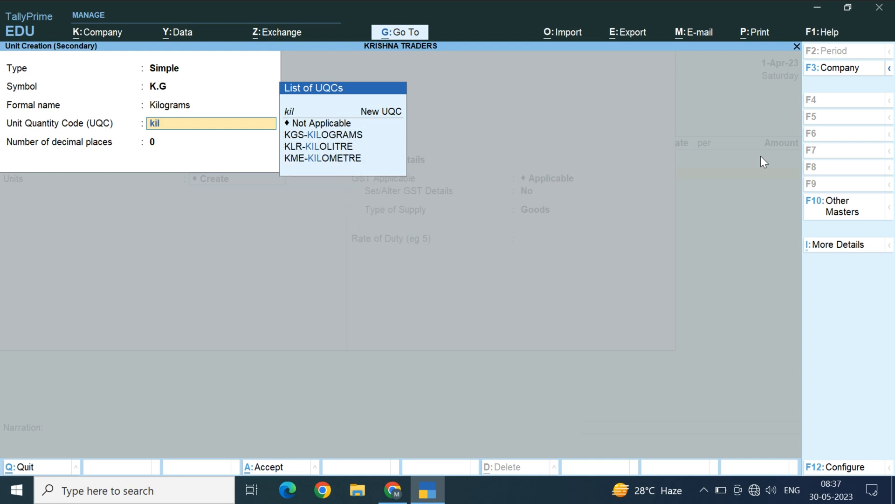
key(Down)
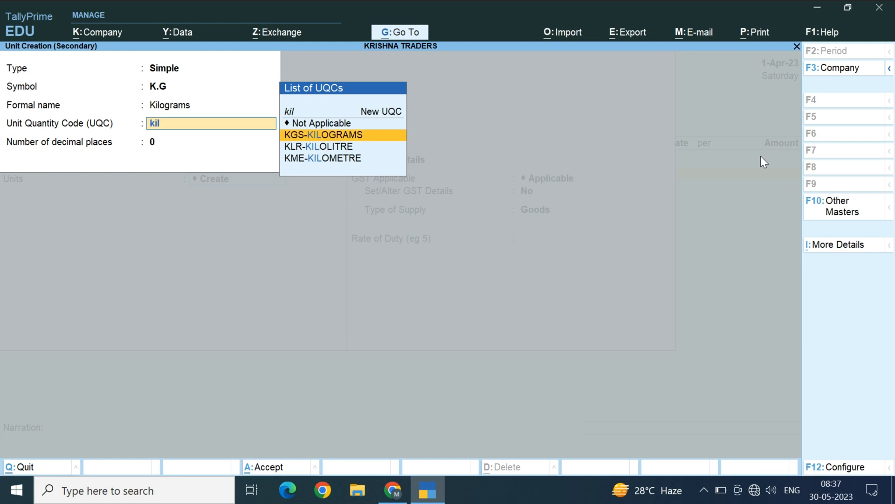
key(Return)
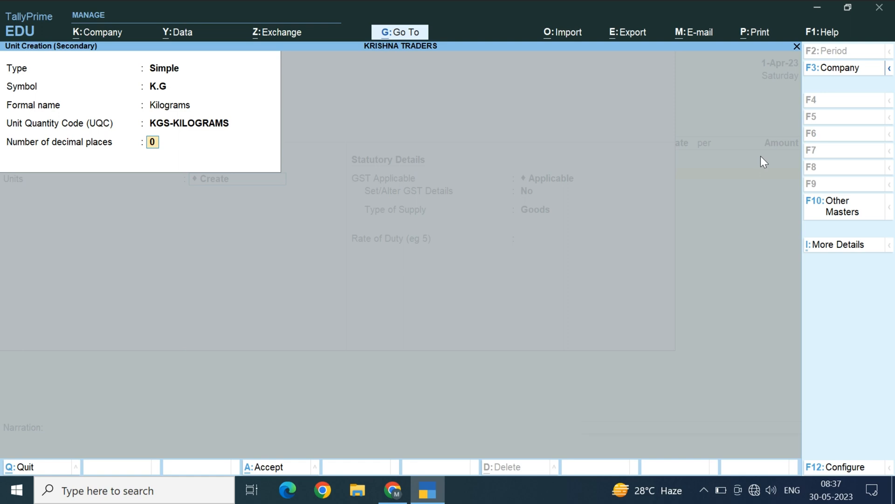
text(4)
key(Return)
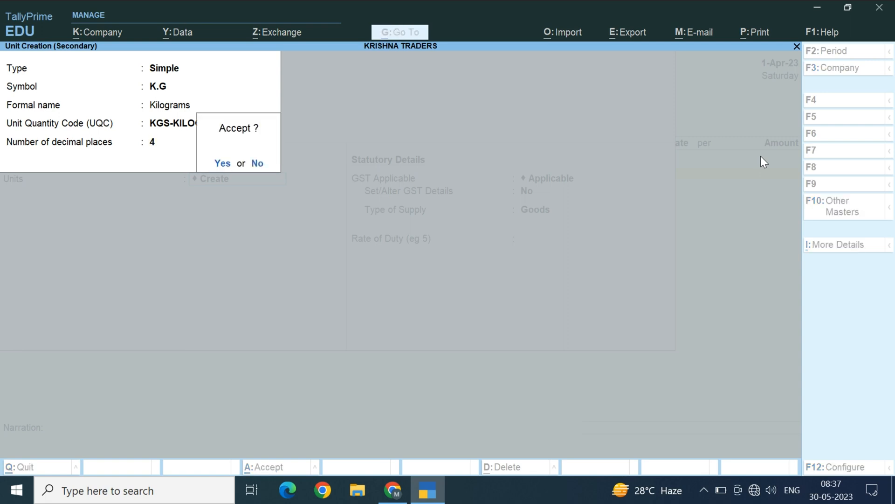
key(Return)
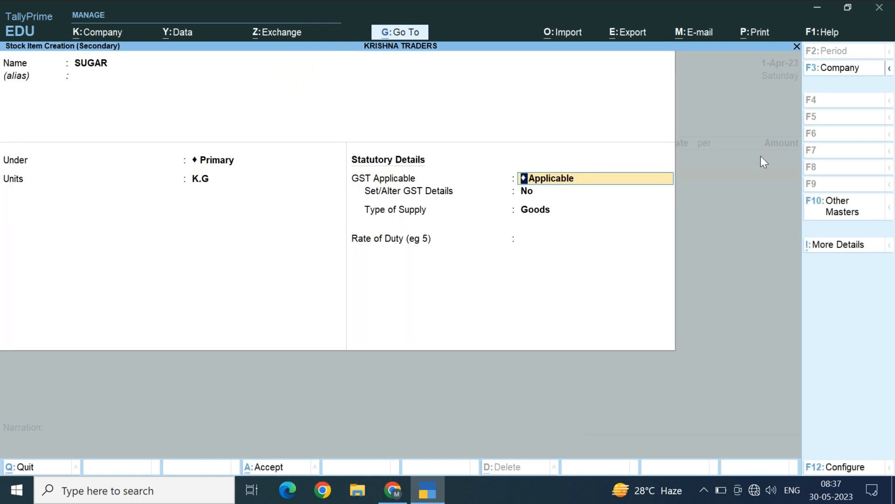
- Keep GST applicable for SUGAR, choose to set its GST details, and enter HSN/SAC code 1704 without a description
key(Return)
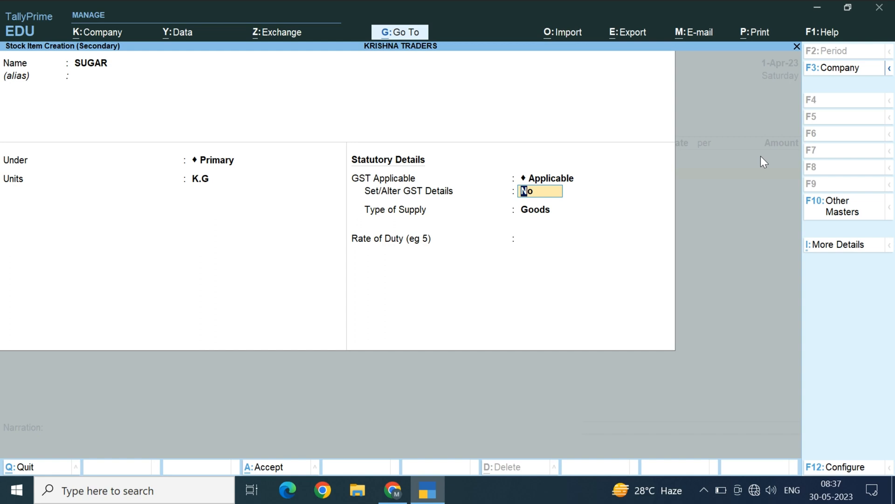
text(y)
key(Return)
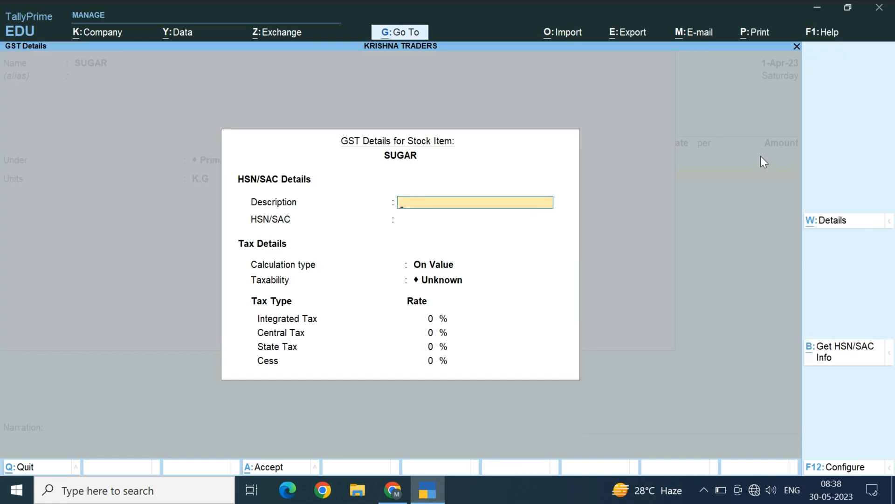
key(Return)
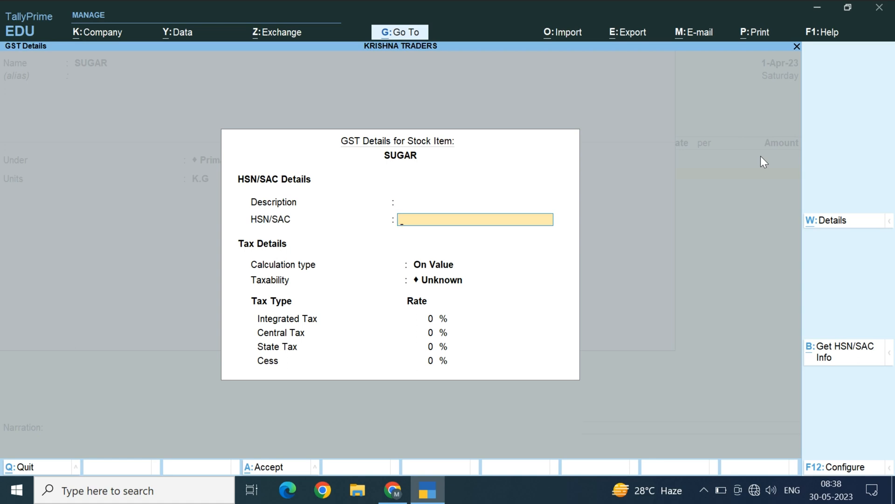
text(170)
text(4)
key(Return)
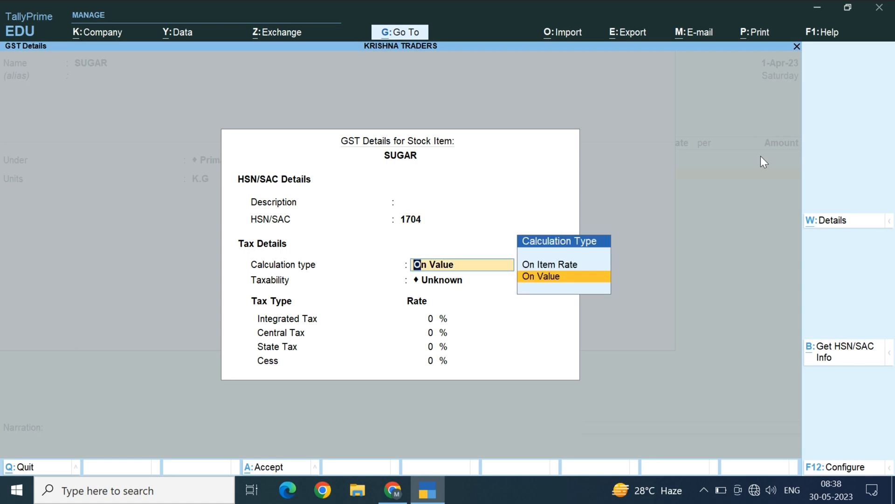
- Keep SUGAR's tax calculation type as On Value and set its taxability to Taxable
key(Return)
key(Down)
key(Down)
key(Down)
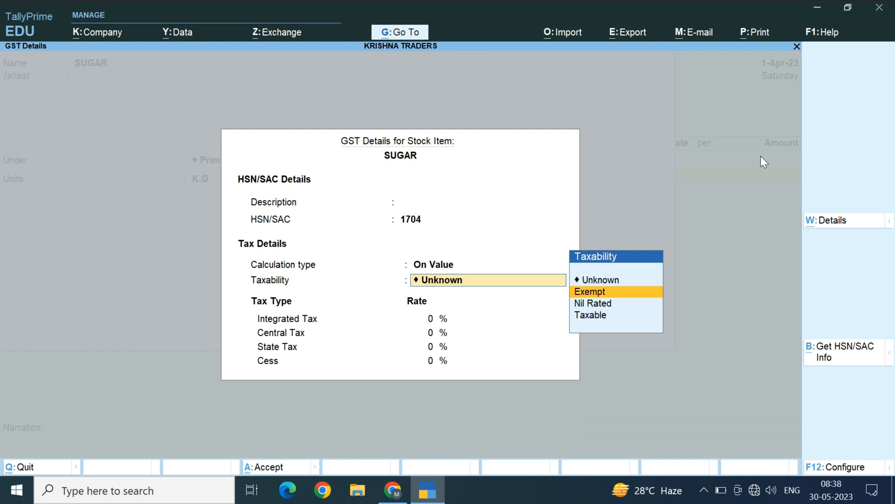
key(Return)
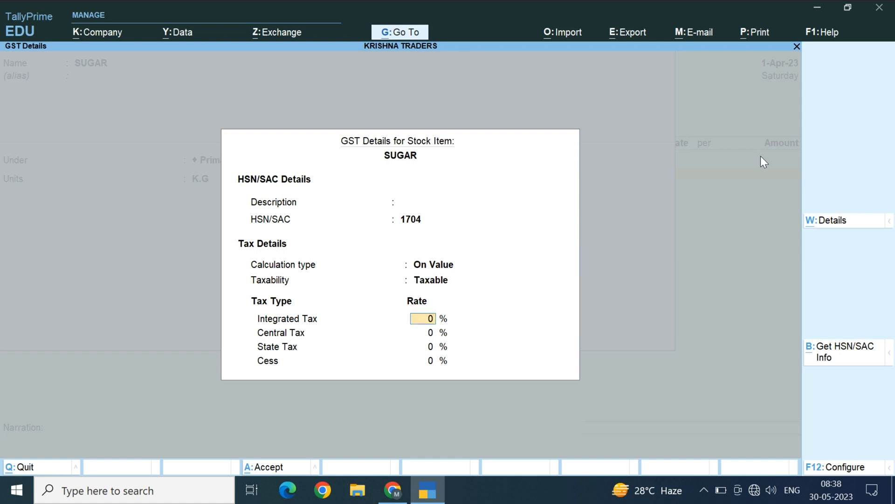
- Set SUGAR's integrated tax rate to 5%, accept central and state tax at 2.50% each, and keep cess at 0%
text(5)
key(Return)
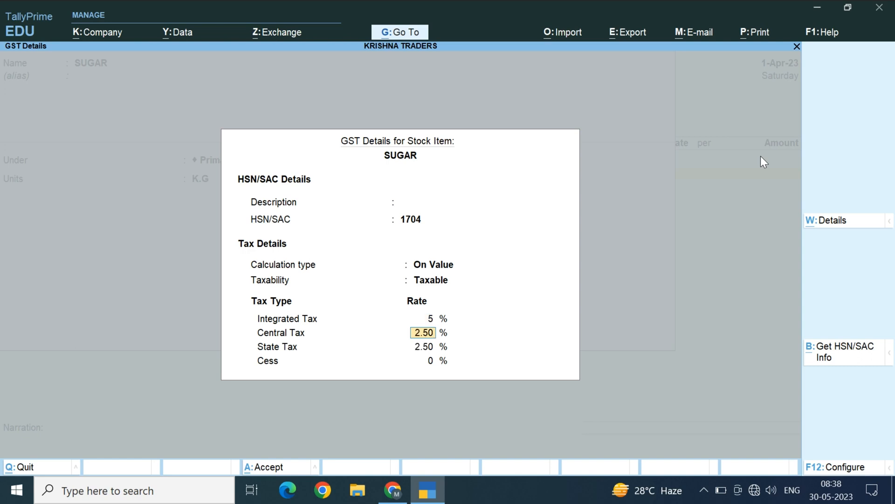
key(Return)
key(Return)
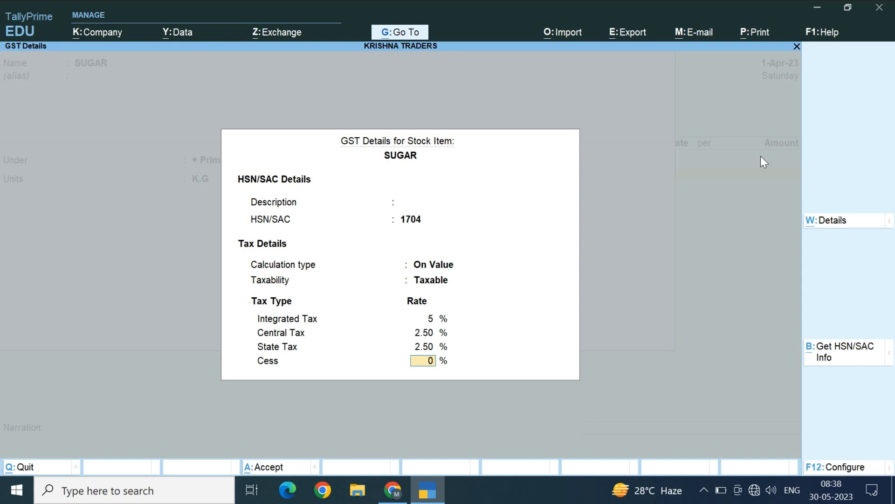
key(Return)
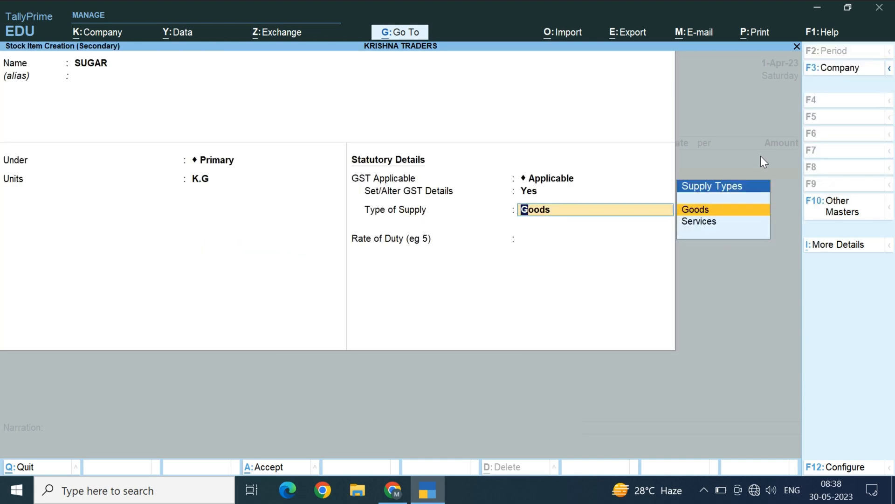
- Keep SUGAR's type of supply as Goods with a 0 rate of duty and save the stock item
key(Return)
key(Return)
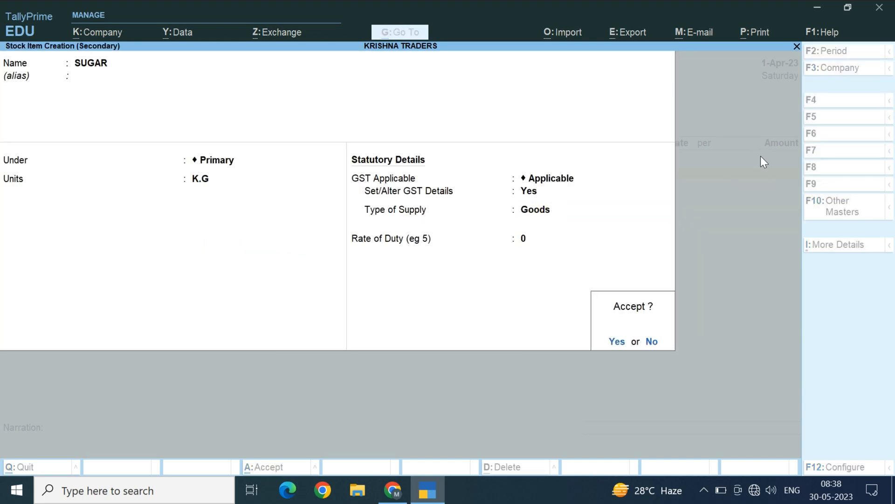
key(Return)
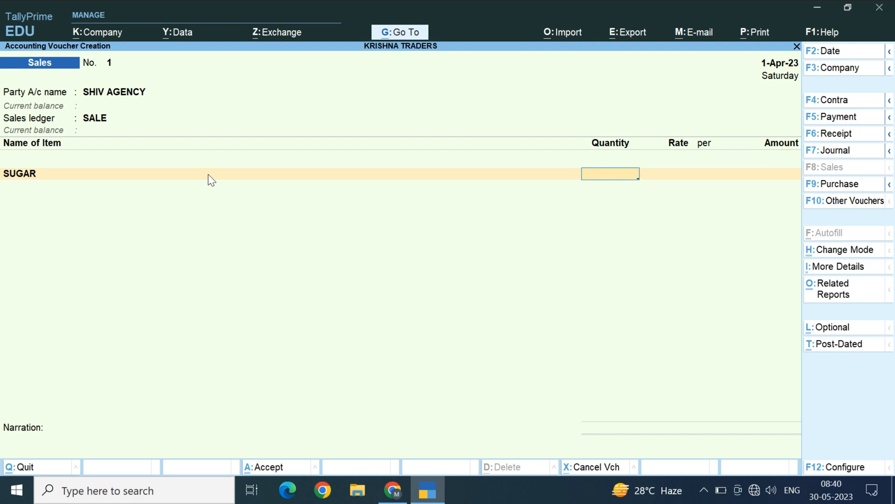
- Enter a quantity of 50 K.G for SUGAR at a rate of 38 per K.G and accept the line amount
text(50)
key(Return)
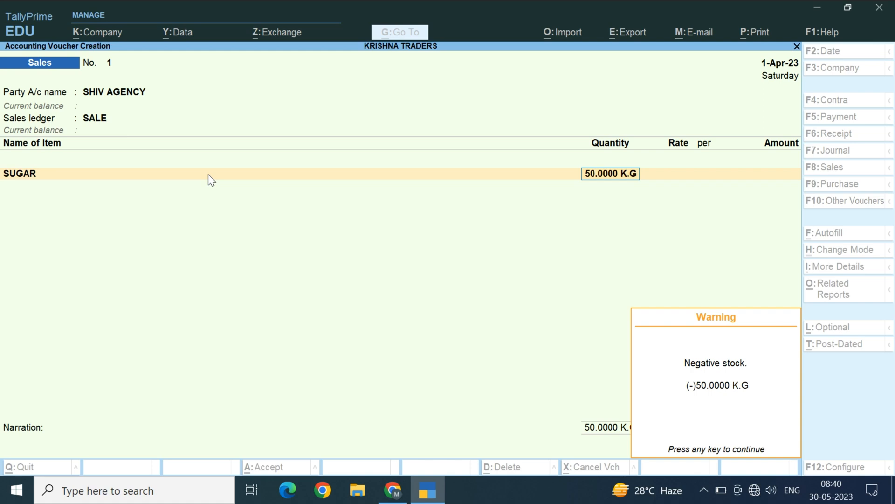
key(Return)
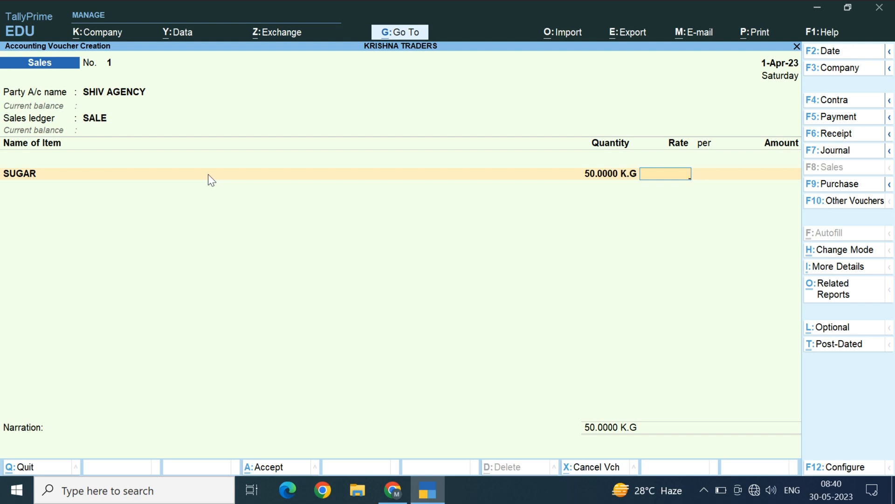
text(38)
key(Return)
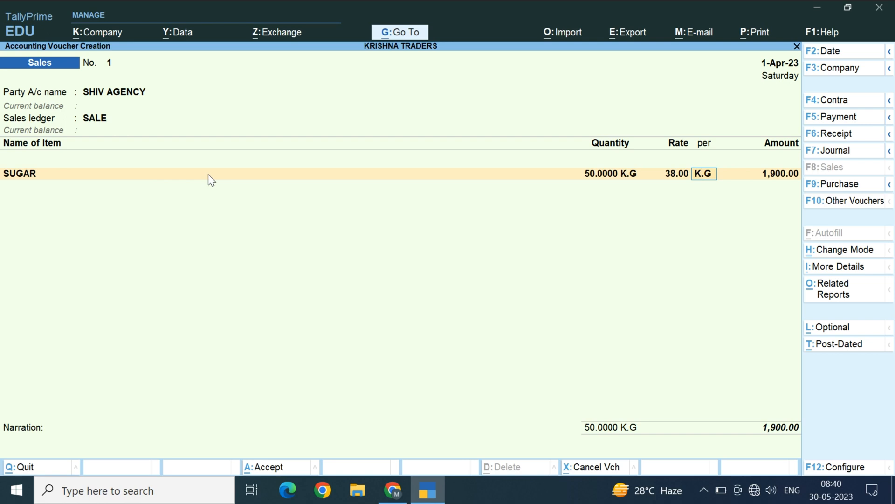
key(Return)
key(Return)
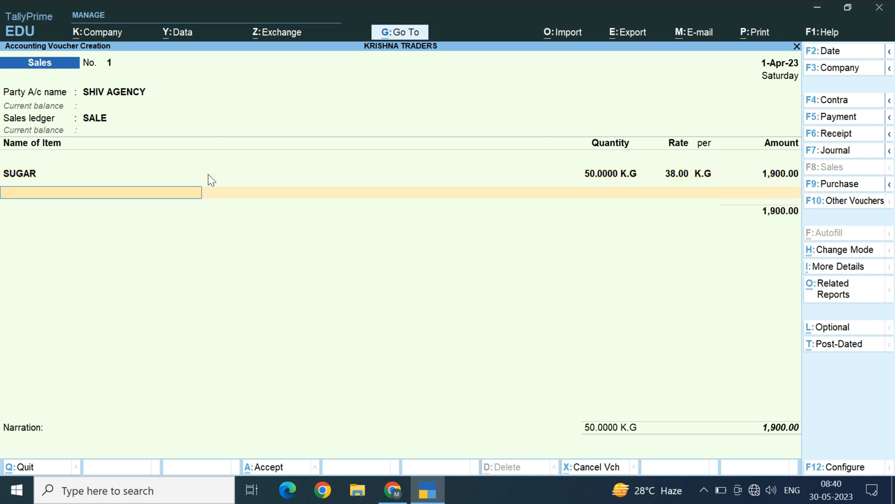
- End the item list and start a new ledger named CGST 2.5% for the voucher
key(Return)
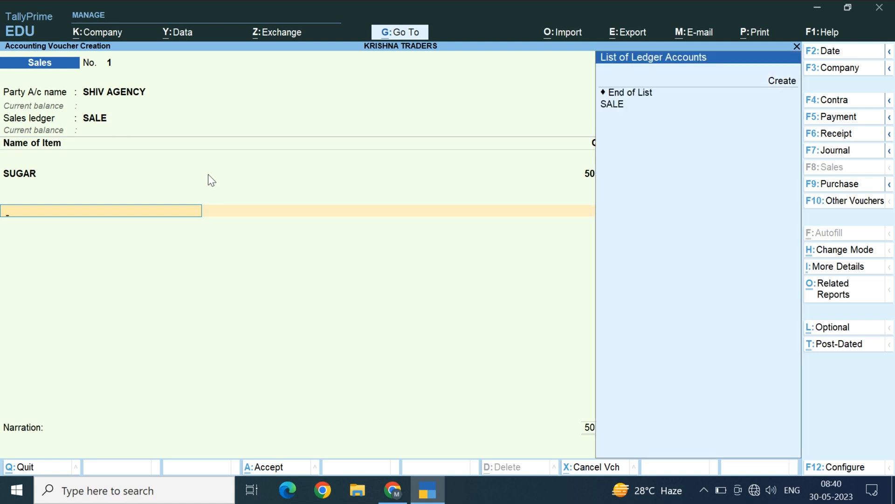
key(Up)
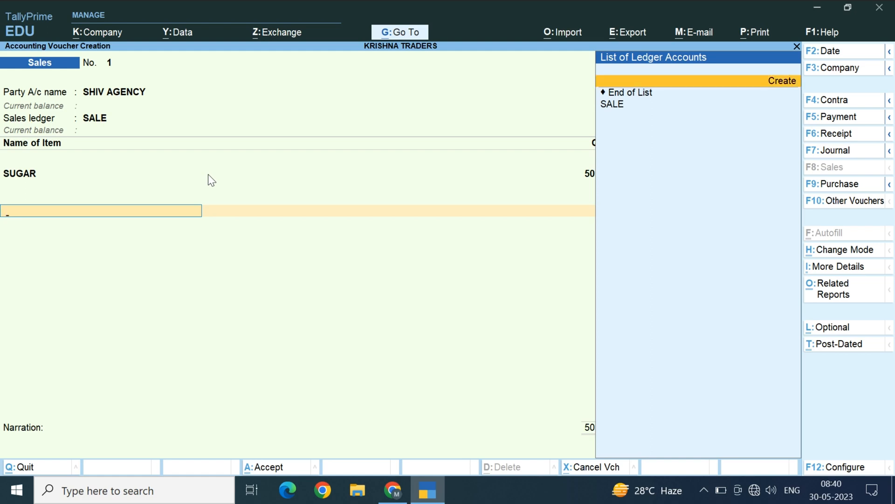
key(Return)
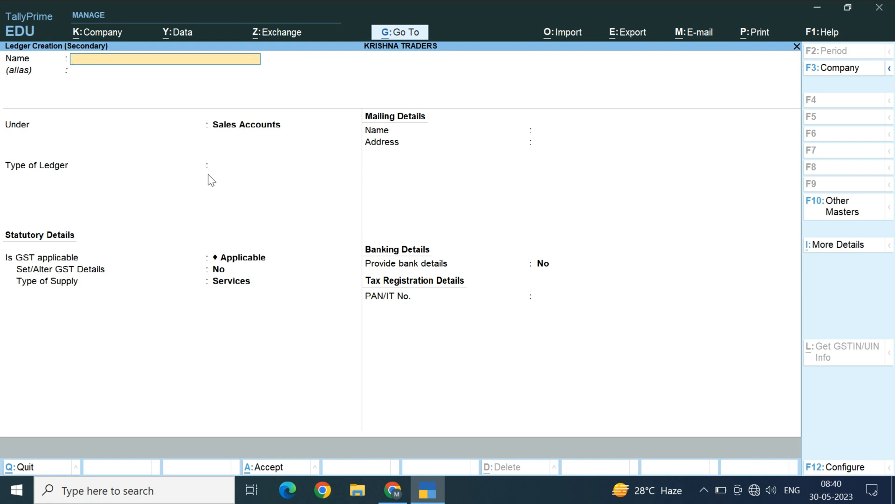
text(CGST)
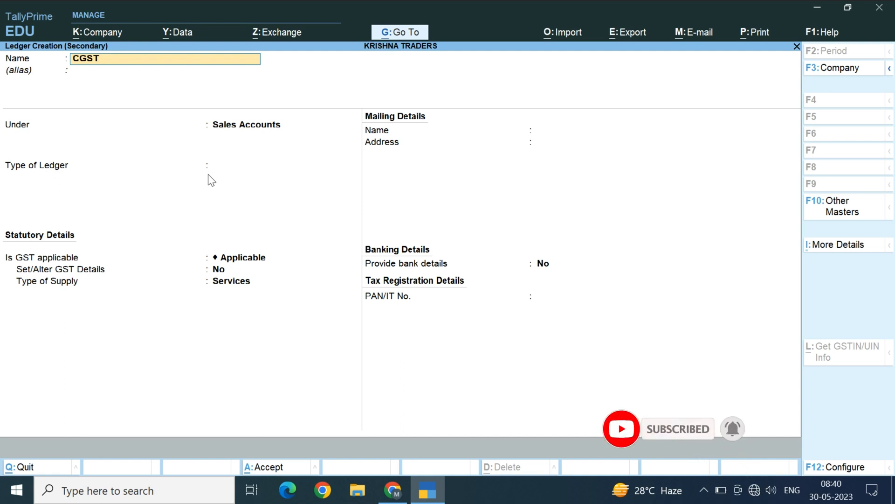
text( 2)
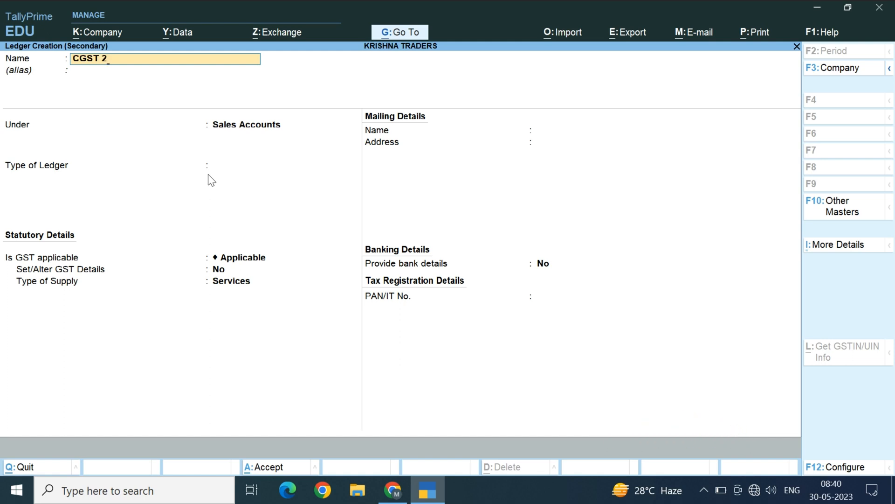
text(.5%)
key(Return)
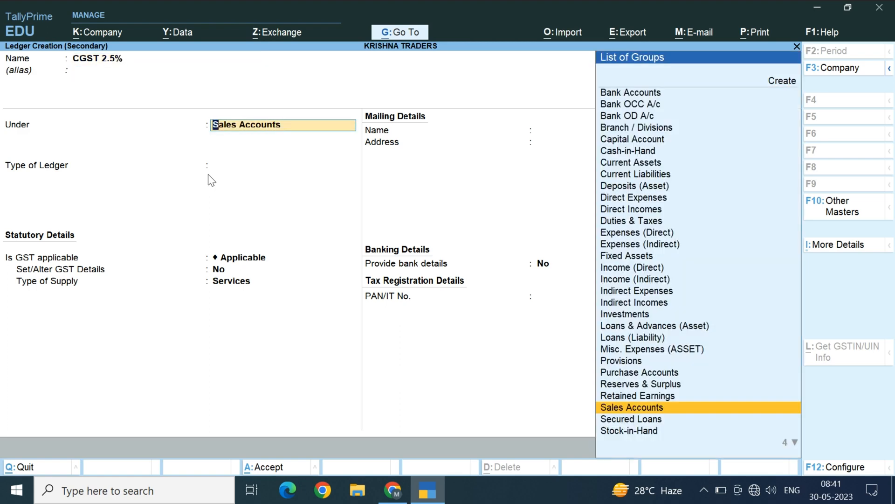
- Put the CGST 2.5% ledger under Duties & Taxes with duty type GST and tax type Central Tax
text(DU)
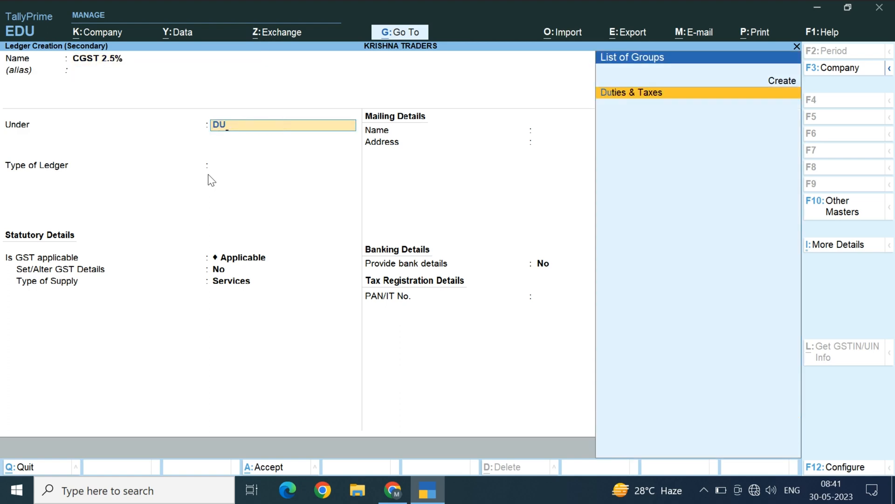
key(Return)
key(Up)
key(Return)
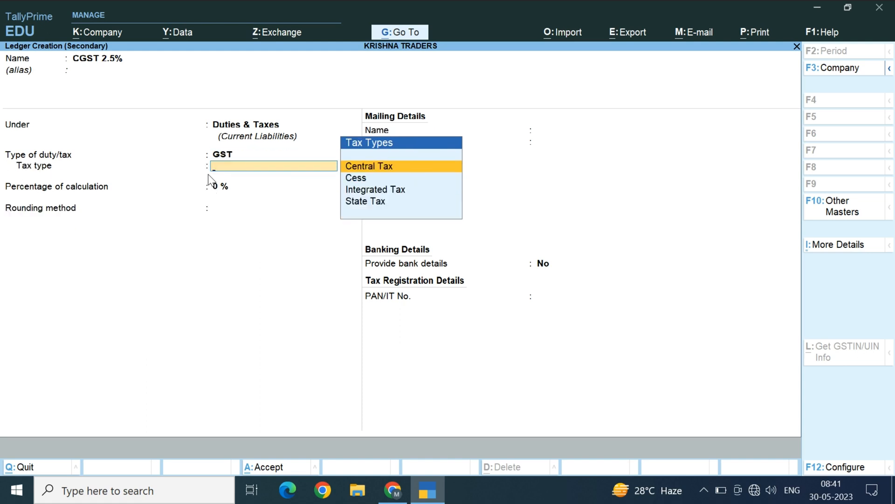
key(Return)
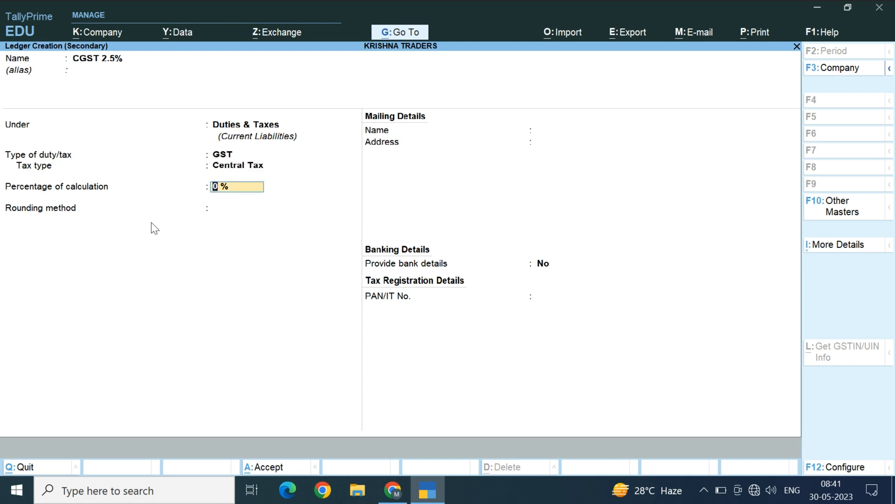
- Set the CGST ledger's calculation percentage to 2.5 without rounding or bank details, save it, and accept its voucher amount
text(2.5)
key(Return)
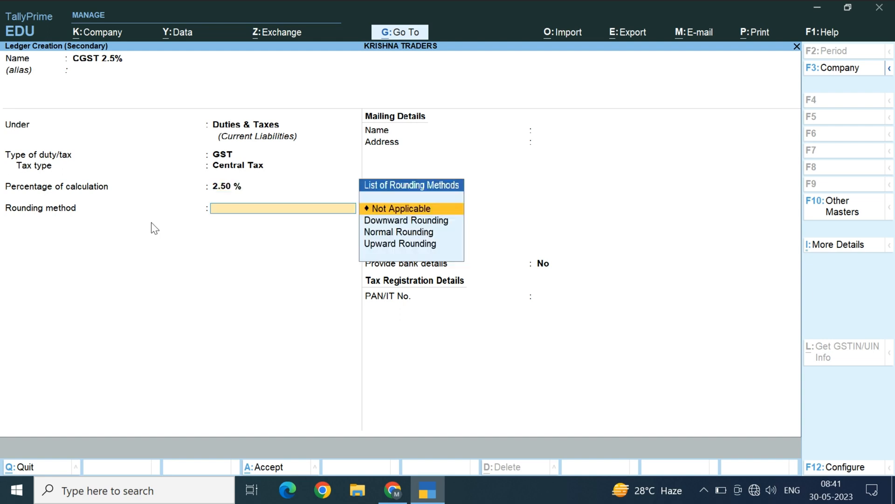
key(Return)
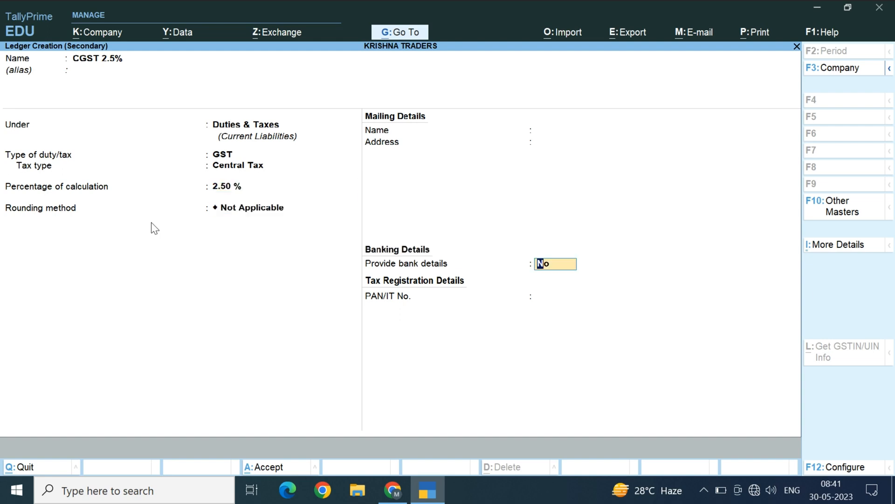
key(Return)
key(Return)
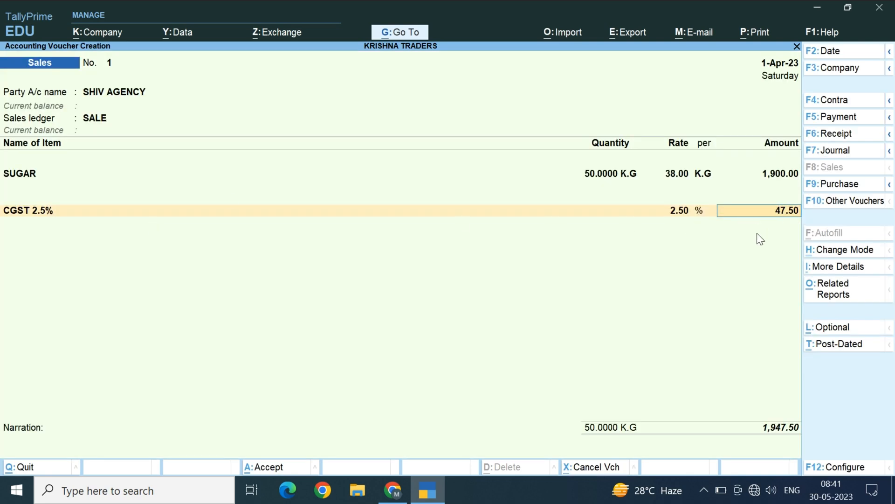
key(Return)
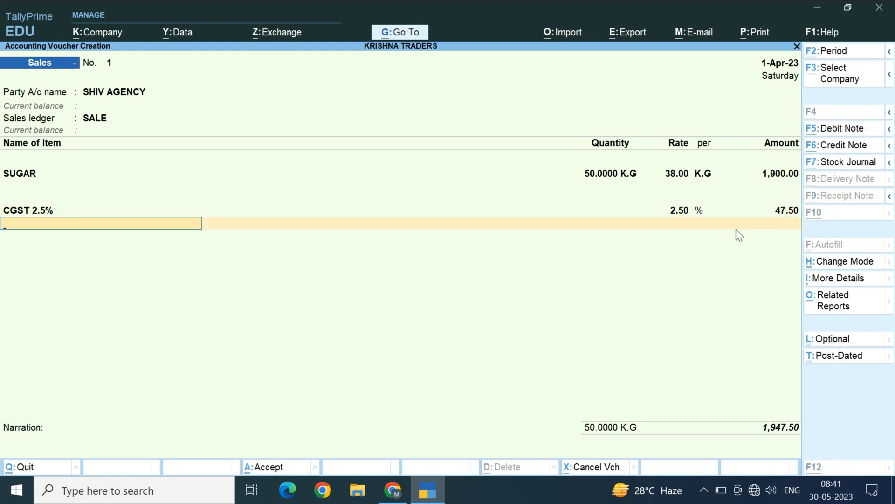
- Start another new ledger for the voucher, named SGST 2.5% without an alias
key(alt+c)
text(SGST)
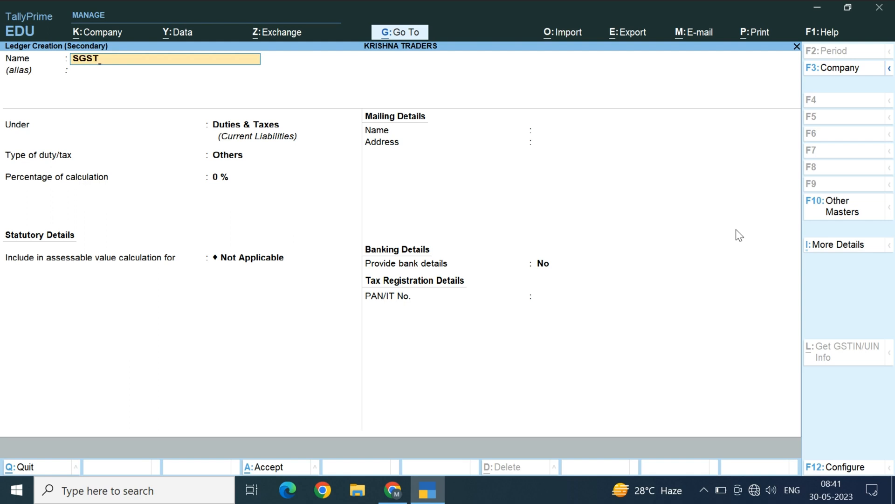
text( 2.5%)
key(Return)
key(Return)
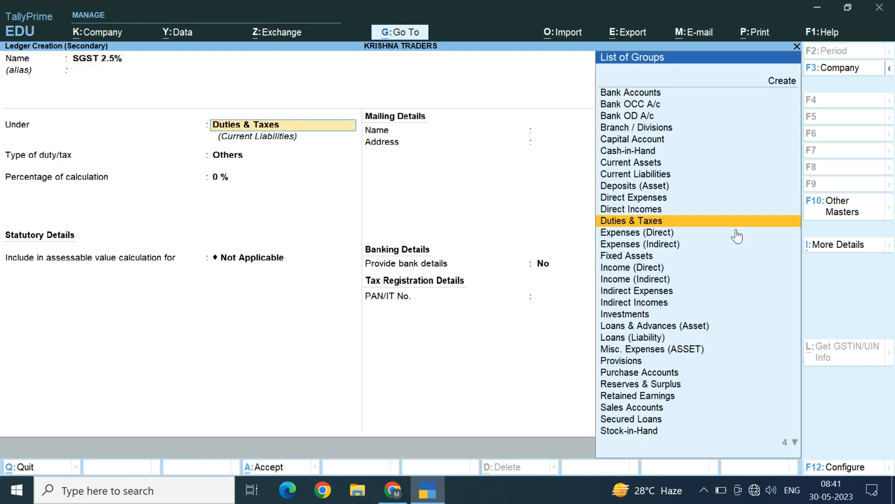
- Keep the SGST 2.5% ledger under Duties & Taxes and set its duty type to GST and tax type to State Tax
key(Return)
key(Up)
key(Return)
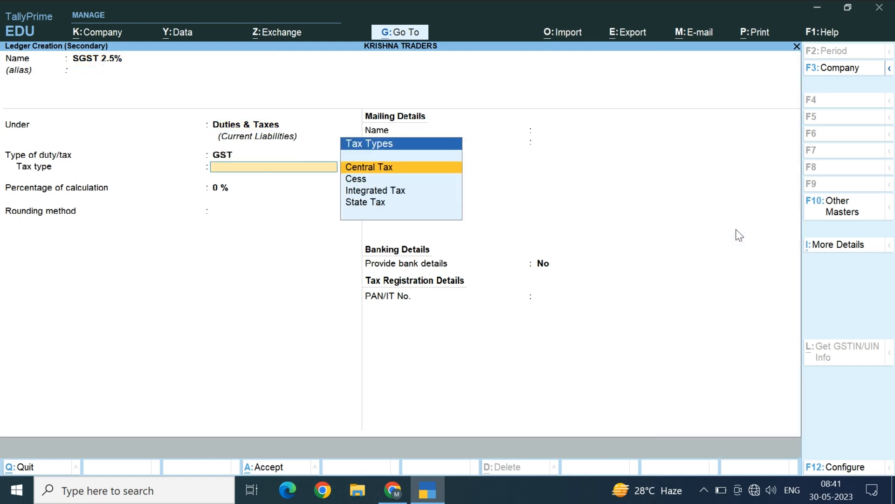
key(Down)
key(Down)
key(Down)
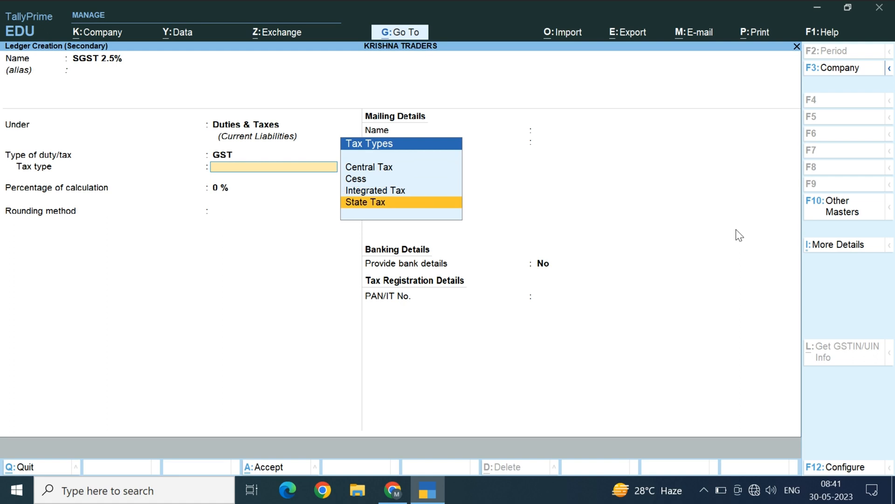
key(Return)
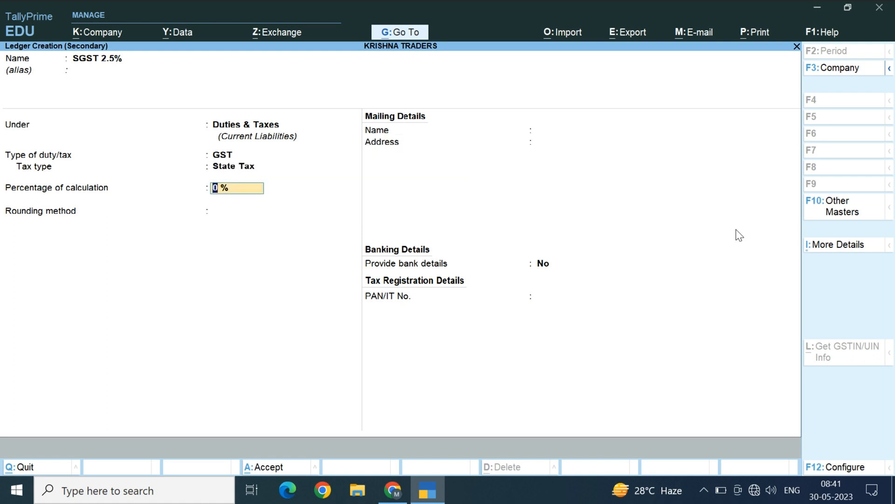
- Set the SGST ledger's calculation percentage to 2.5 without rounding, save it, and finish the voucher's ledger lines
text(2.5)
key(Return)
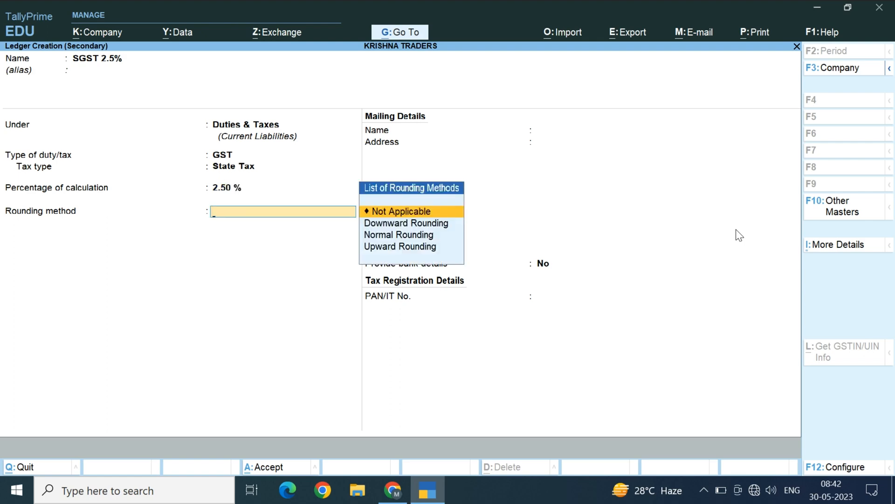
key(Return)
key(Return)
key(Return)
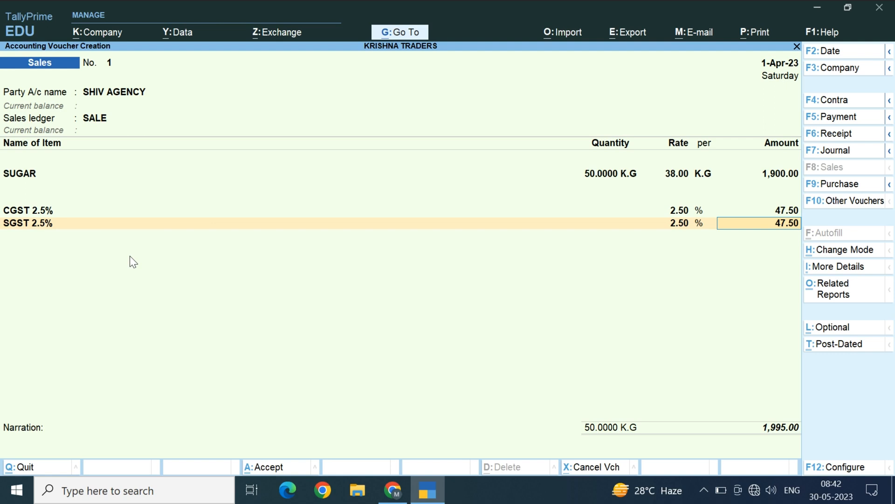
key(Return)
key(Return)
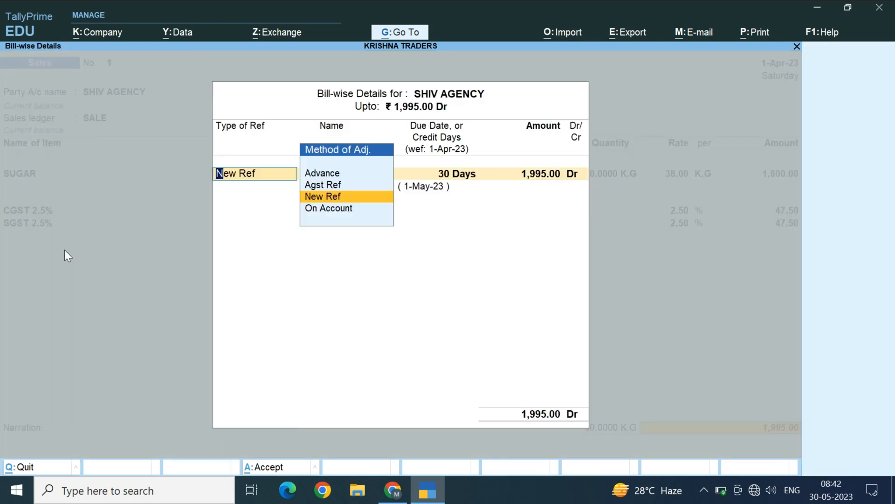
- Try On Account as the reference type in SHIV AGENCY's bill-wise details
key(Down)
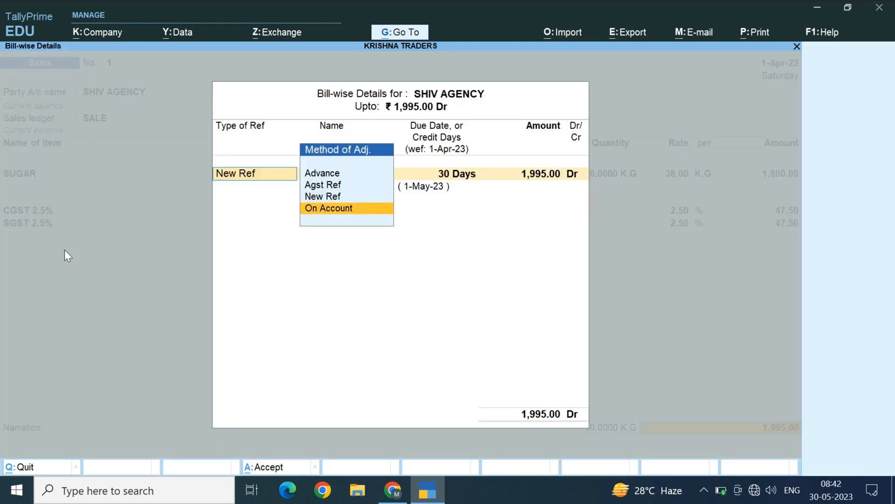
key(Return)
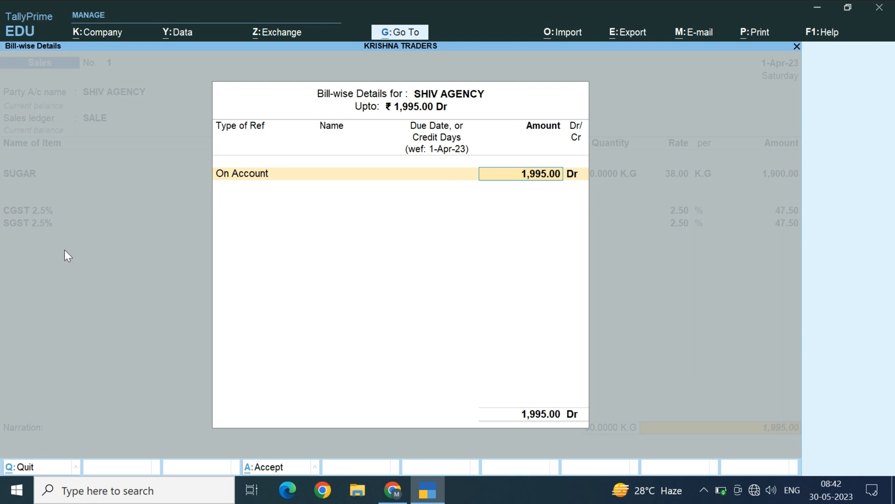
key(BackSpace)
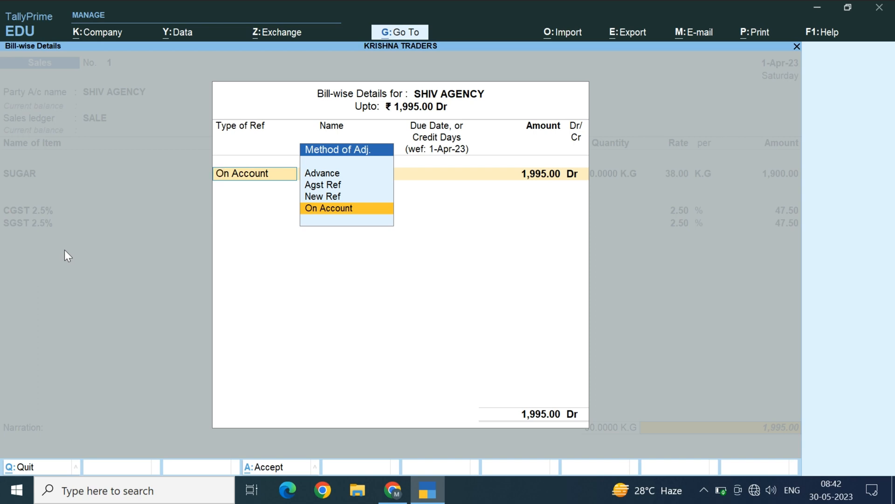
- Set the bill's reference type to New Ref with the name 1 and keep the 30-day credit period
key(Up)
key(Return)
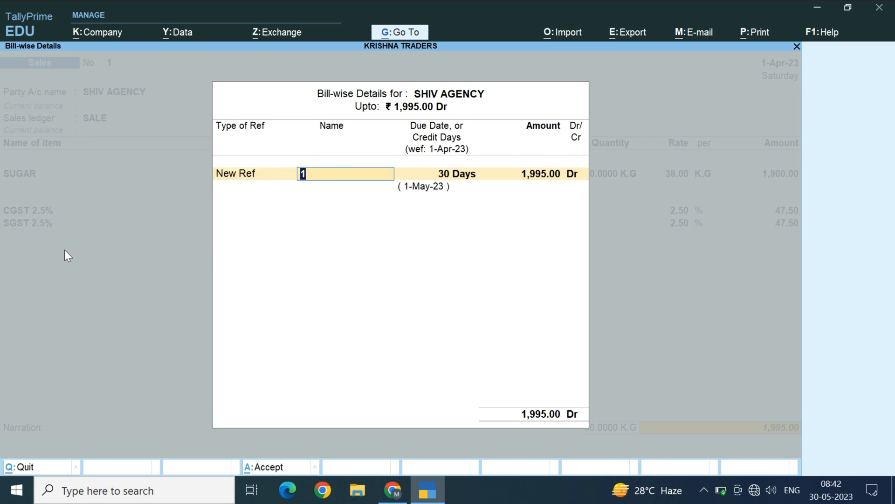
key(Return)
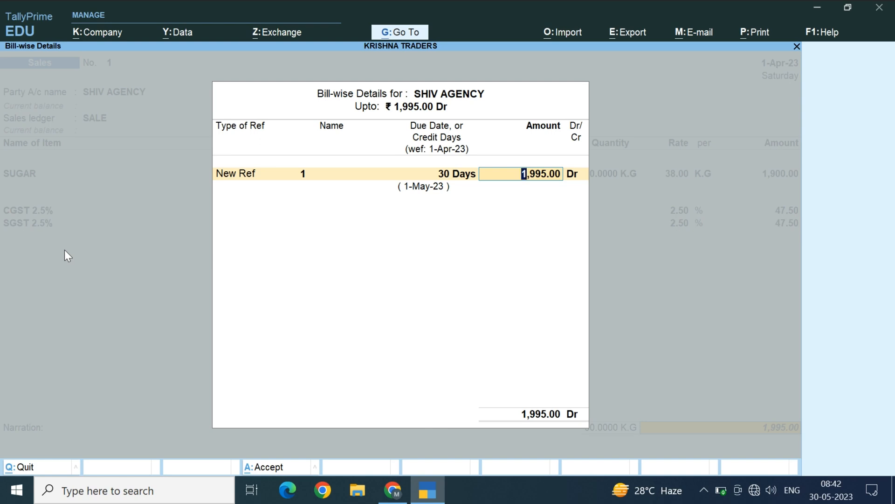
- Keep the bill amount at 1,995.00 Dr and save SHIV AGENCY's sales voucher without a narration
key(BackSpace)
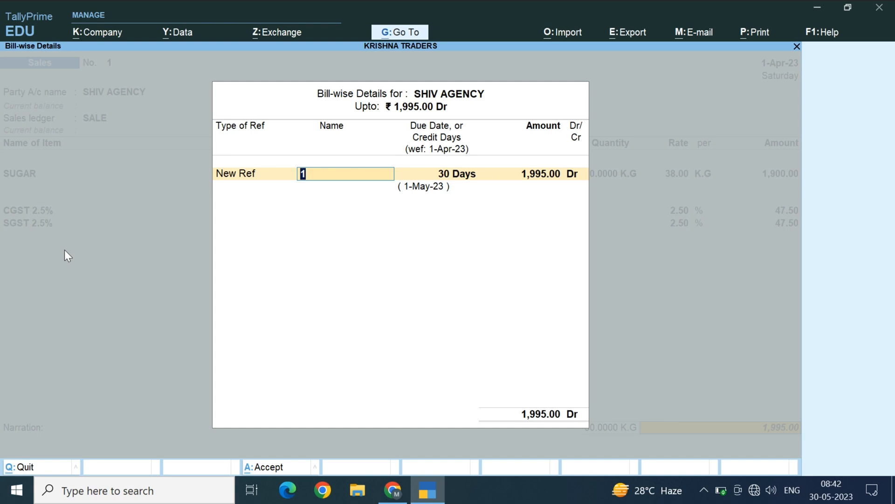
key(Return)
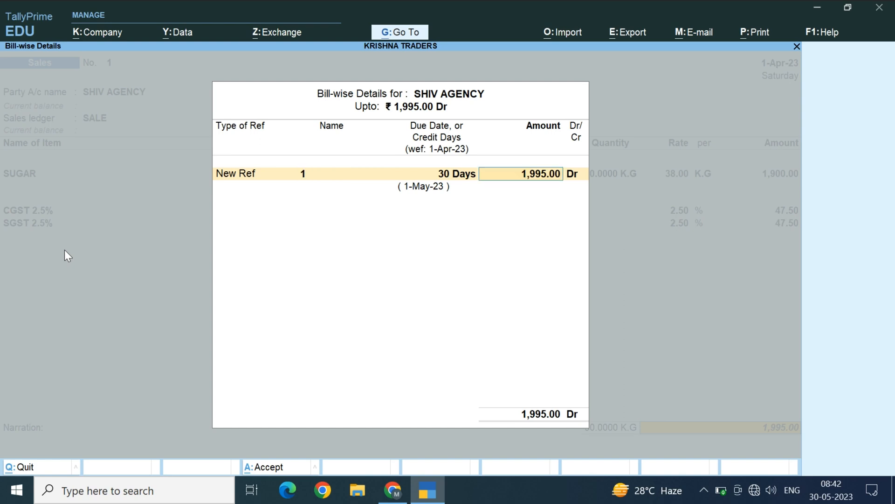
key(Return)
key(Return)
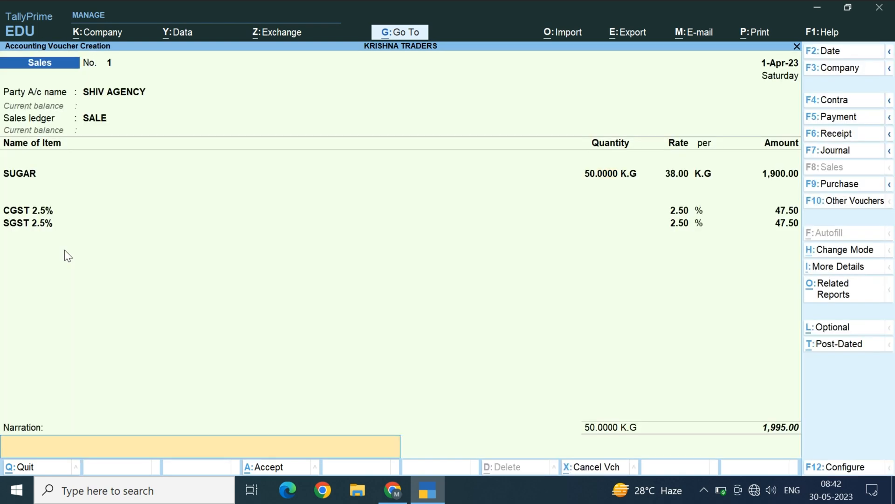
key(Return)
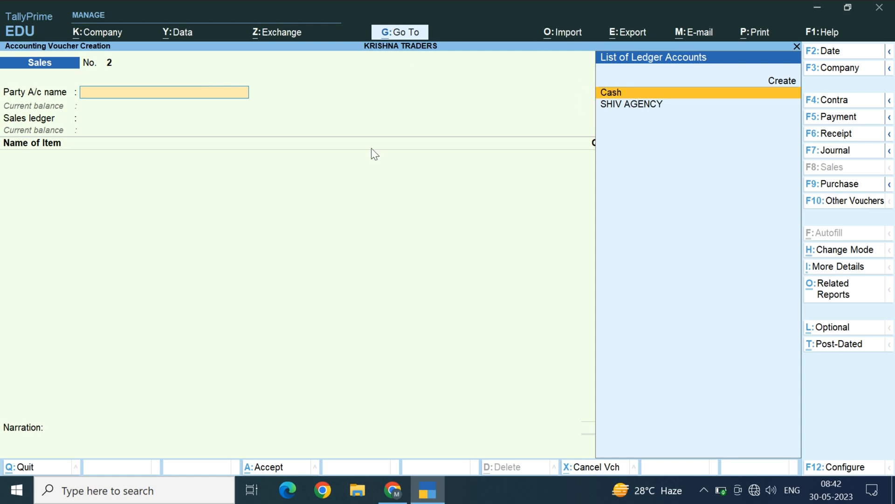
- Set Cash as the party of the new sales voucher, leaving the dispatch details blank and the party details at their defaults
key(Return)
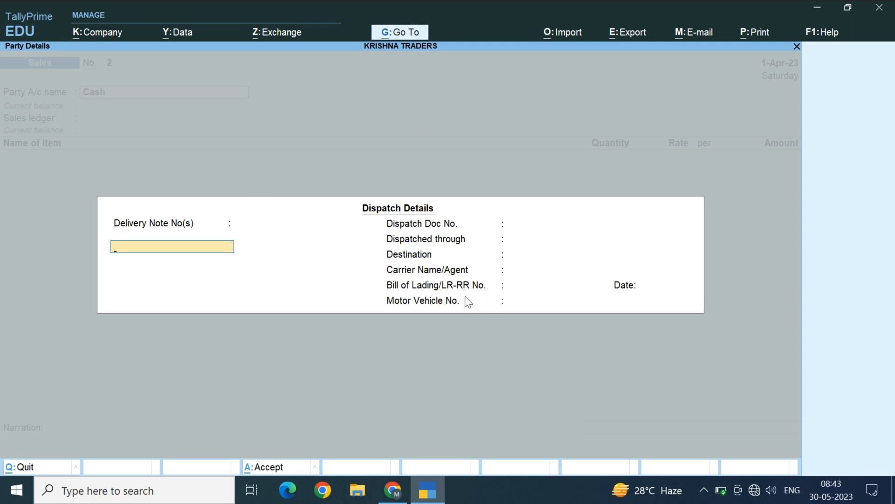
key(Return)
key(Return)
key(Return)
key(Return)
key(Return)
key(Return)
key(Return)
key(Return)
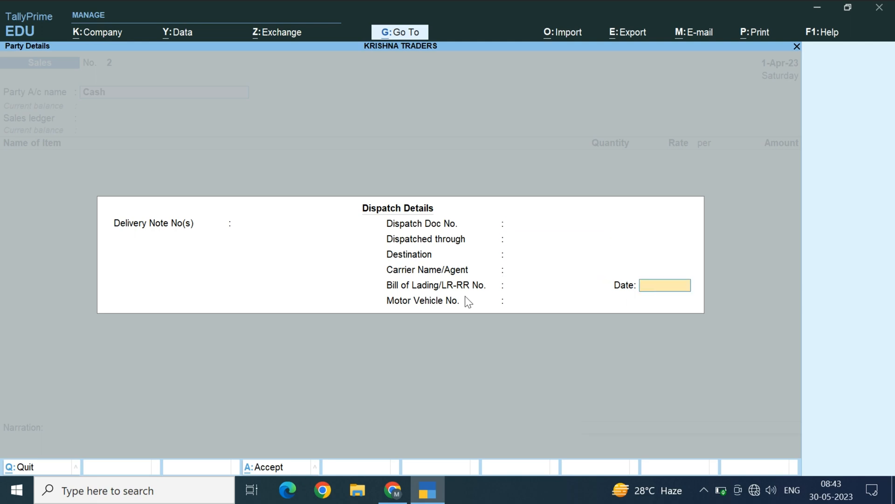
key(Return)
key(Return)
key(Return)
key(Return)
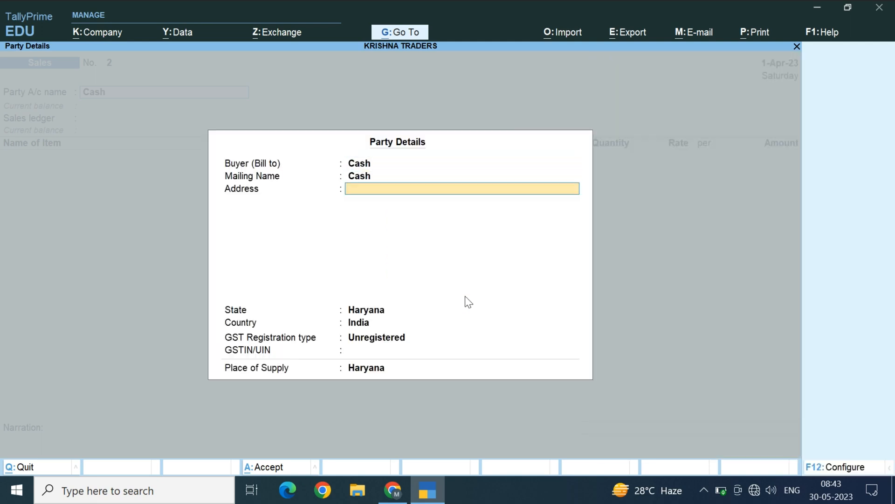
key(Return)
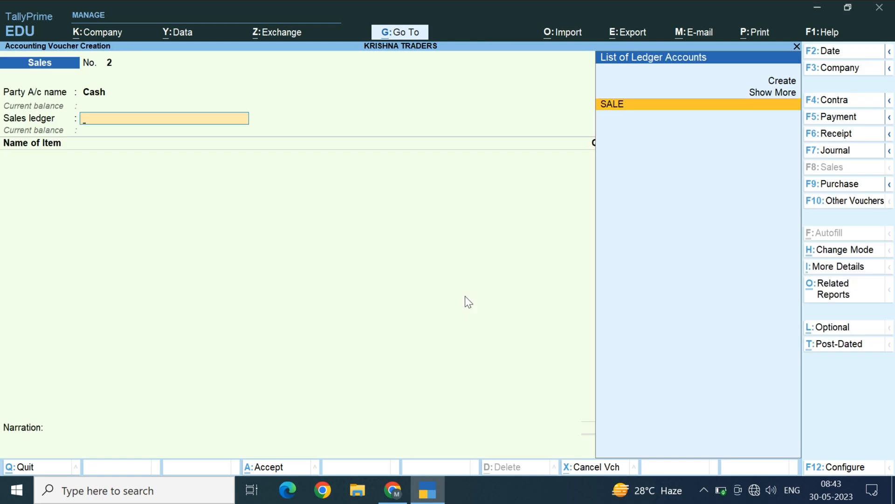
- Choose the SALE ledger and enter 10 K.G of SUGAR at a rate of 38.00 as the only item
key(Return)
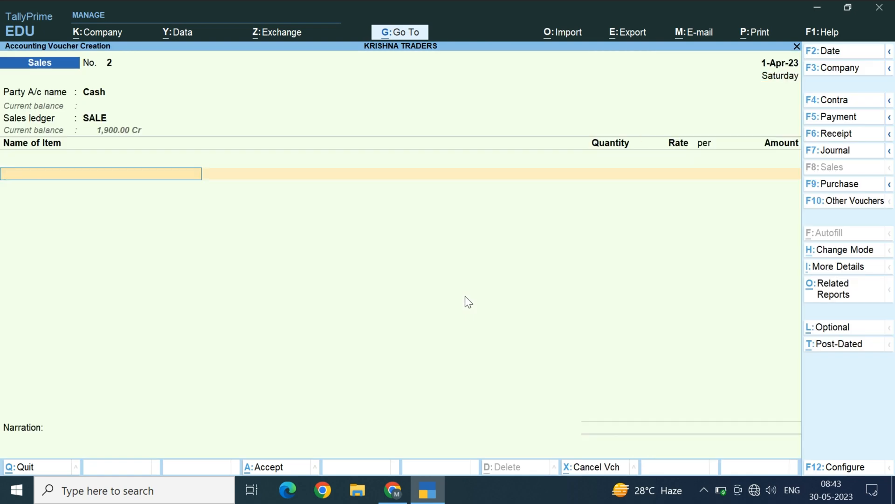
key(Down)
key(Return)
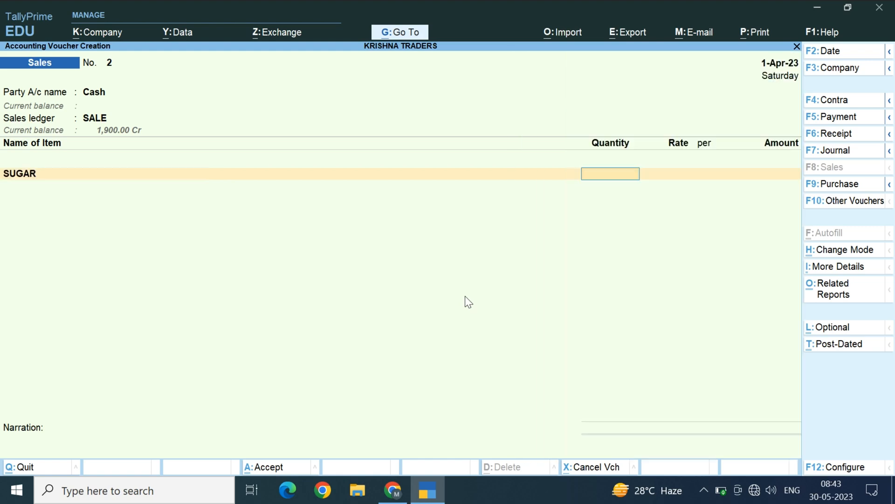
text(10)
key(Return)
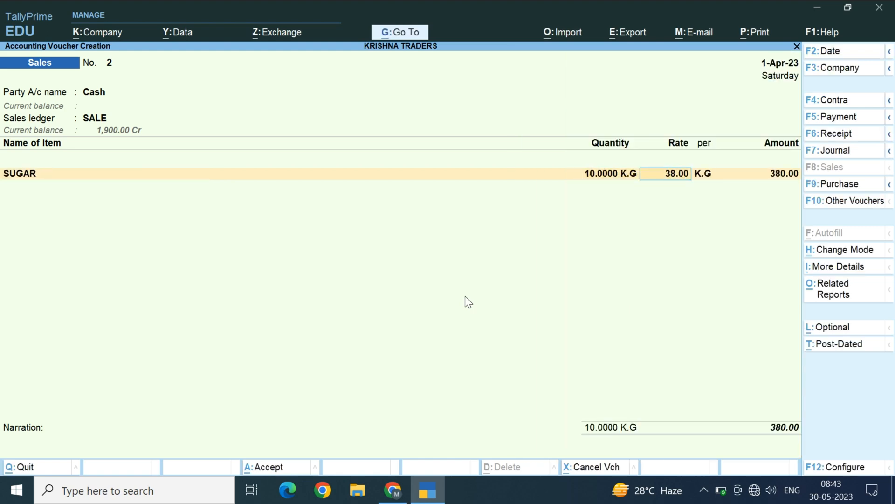
key(Return)
key(Return)
key(Return)
key(Return)
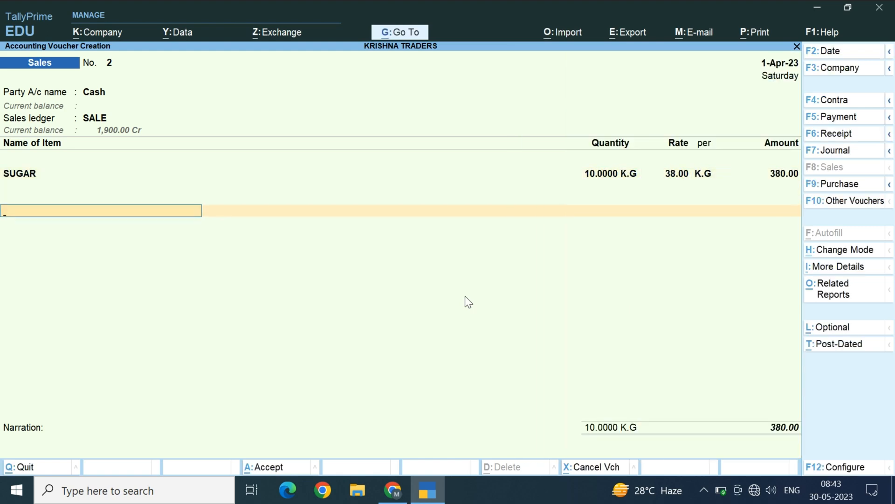
- Add the CGST 2.5% and SGST 2.5% ledgers to the cash sale and finish its ledger lines
text(CG)
key(Return)
key(Return)
text(SG)
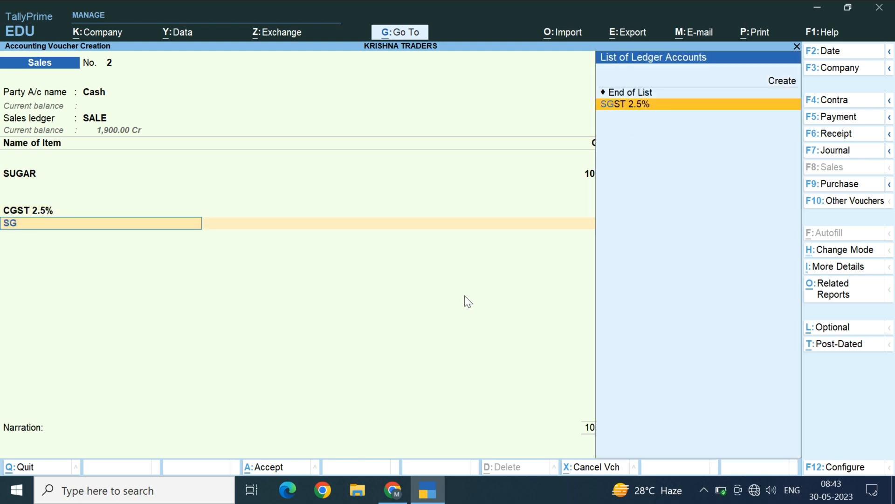
key(Return)
key(Return)
key(Return)
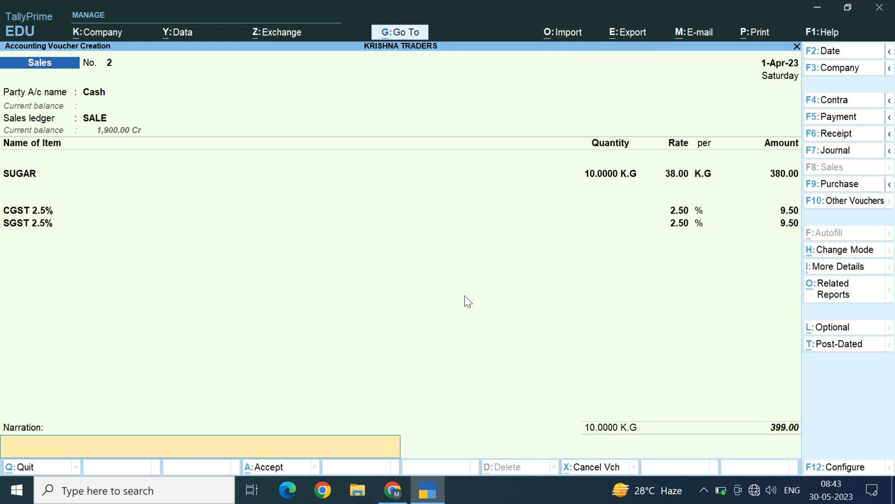
- Save the cash sales voucher without a narration and quit voucher entry to the Gateway of Tally
key(Return)
key(Return)
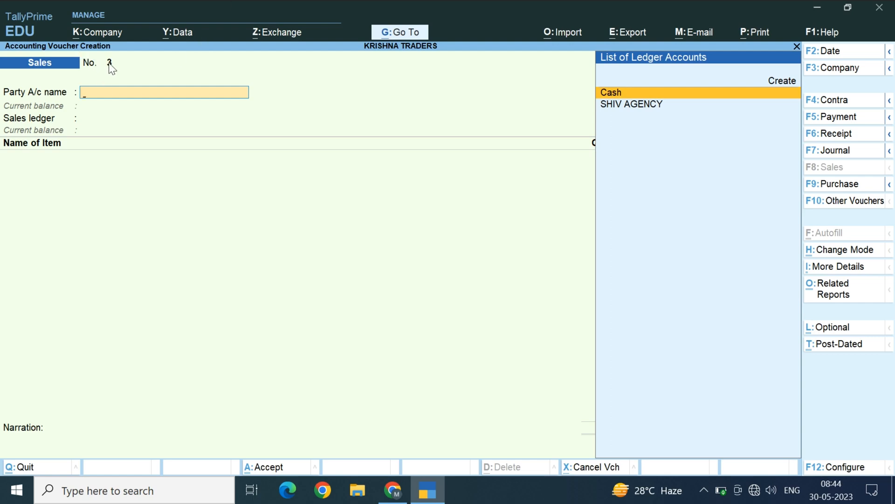
key(Escape)
key(y)
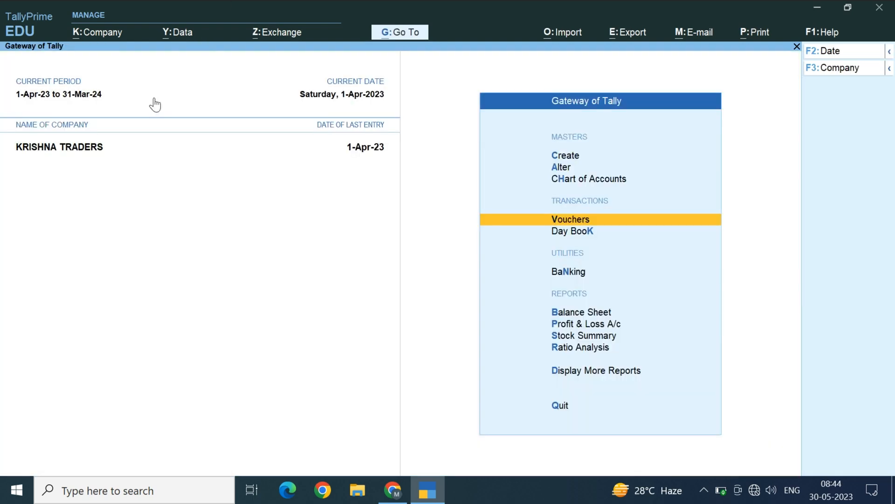
key(Up)
key(Up)
key(Up)
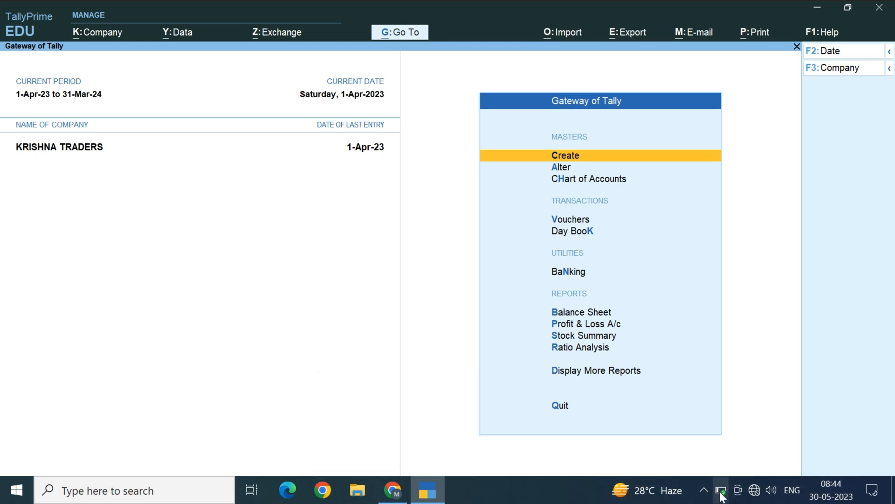
click(704, 490)
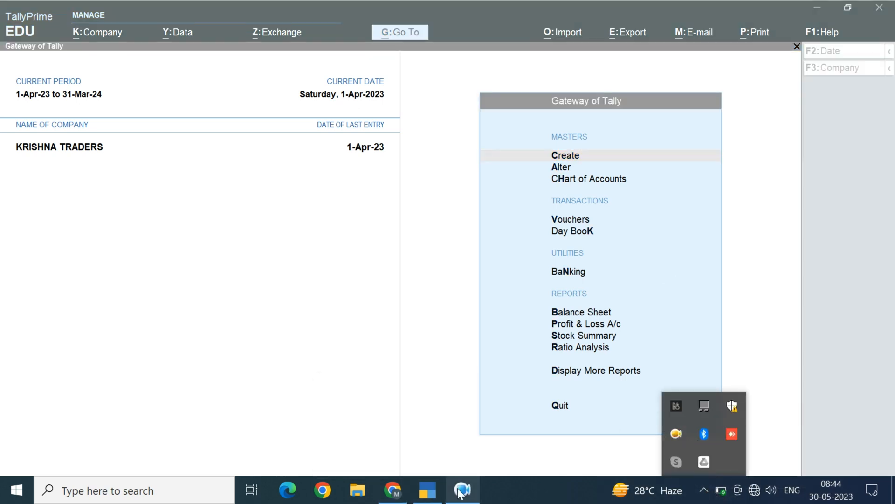
click(677, 434)
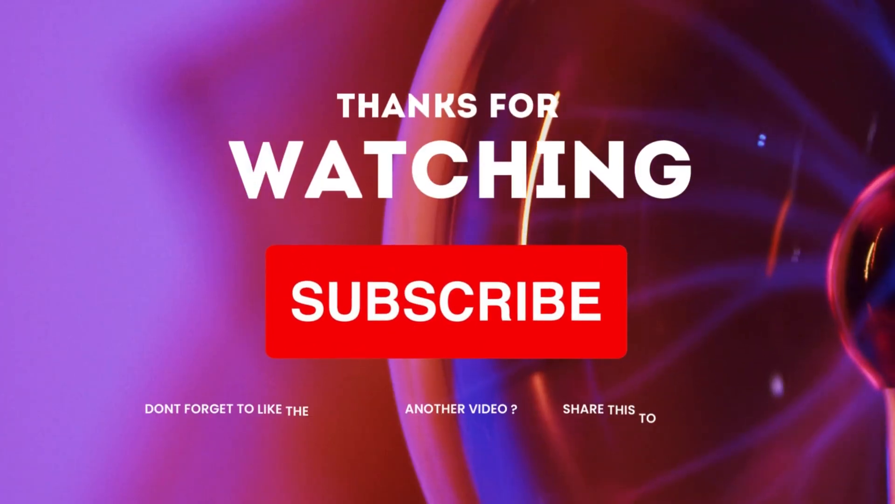